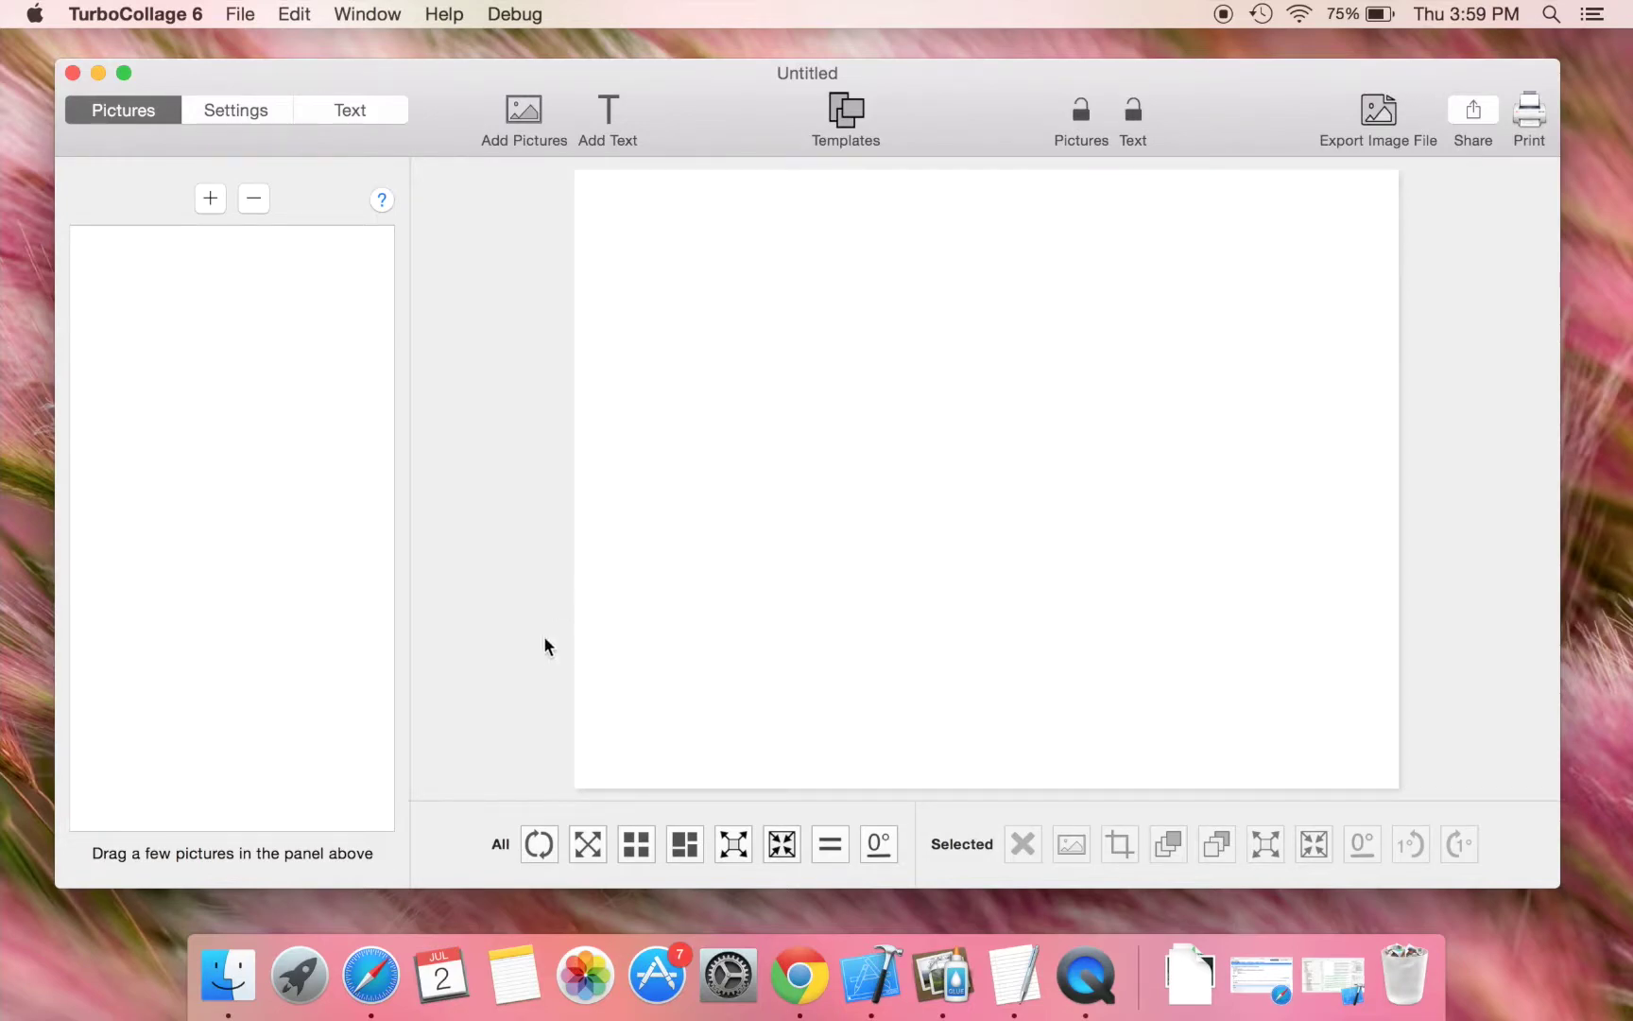
Drop the top three MyPics couple photos onto the collage canvas, then close the Finder window.
{"action": "left_click", "coordinate": [227, 975]}
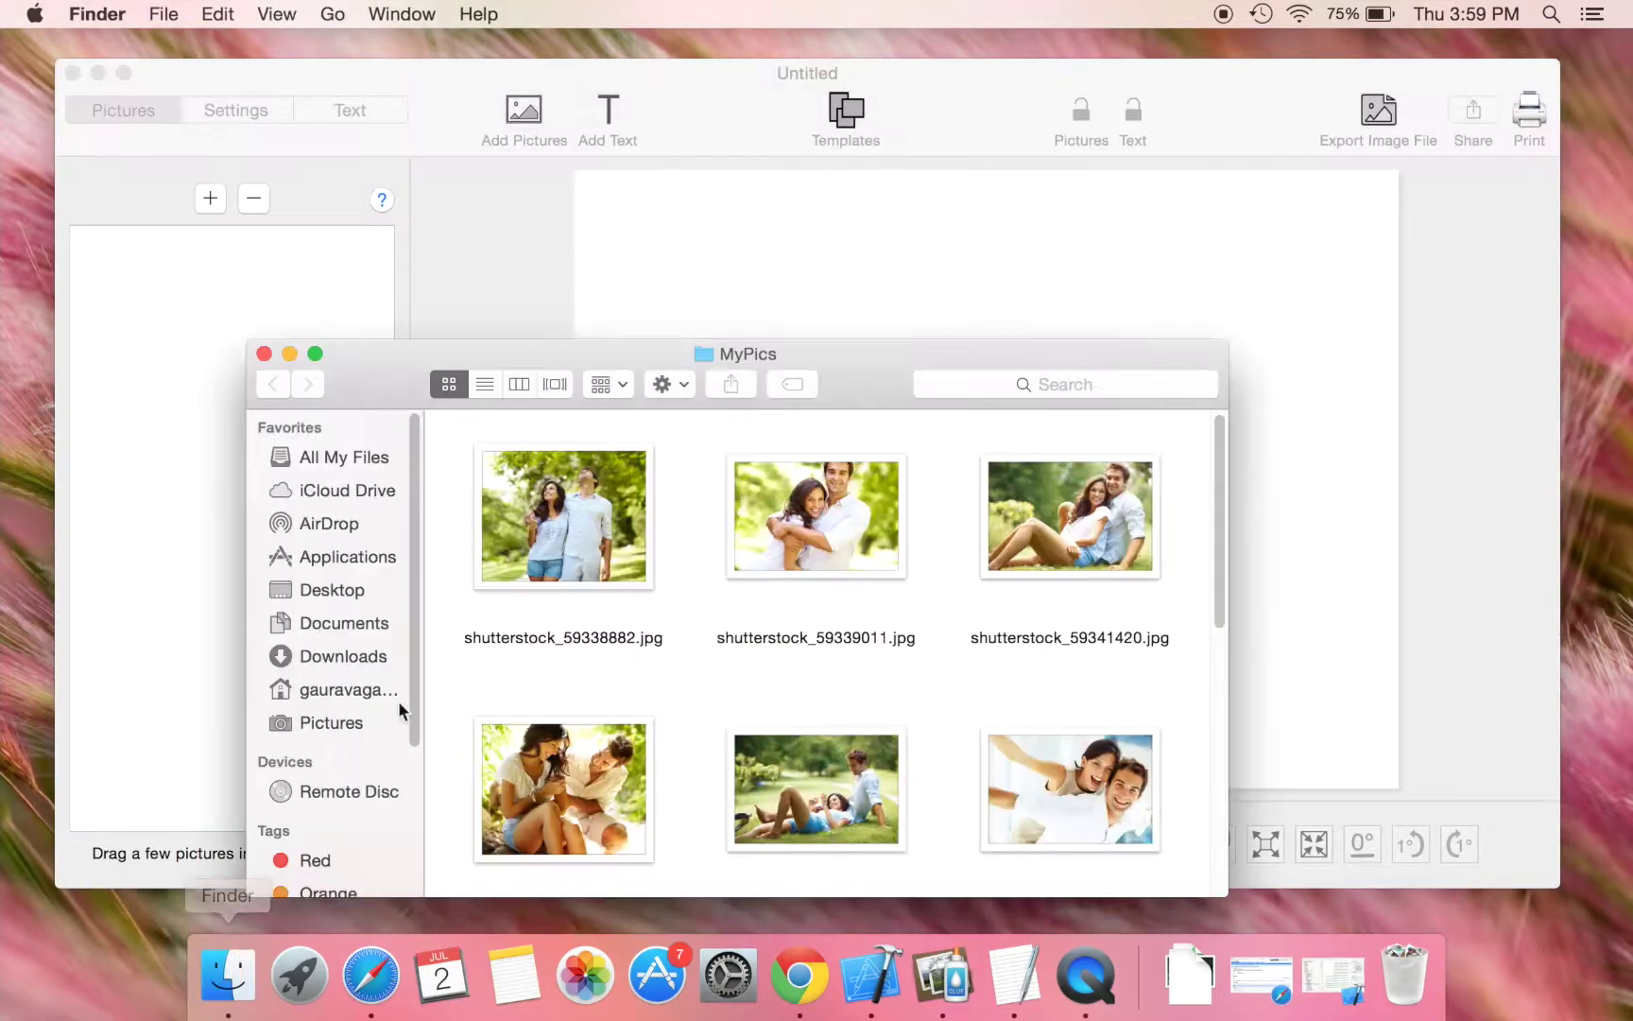
{"action": "left_click_drag", "start_coordinate": [1122, 645], "coordinate": [460, 411]}
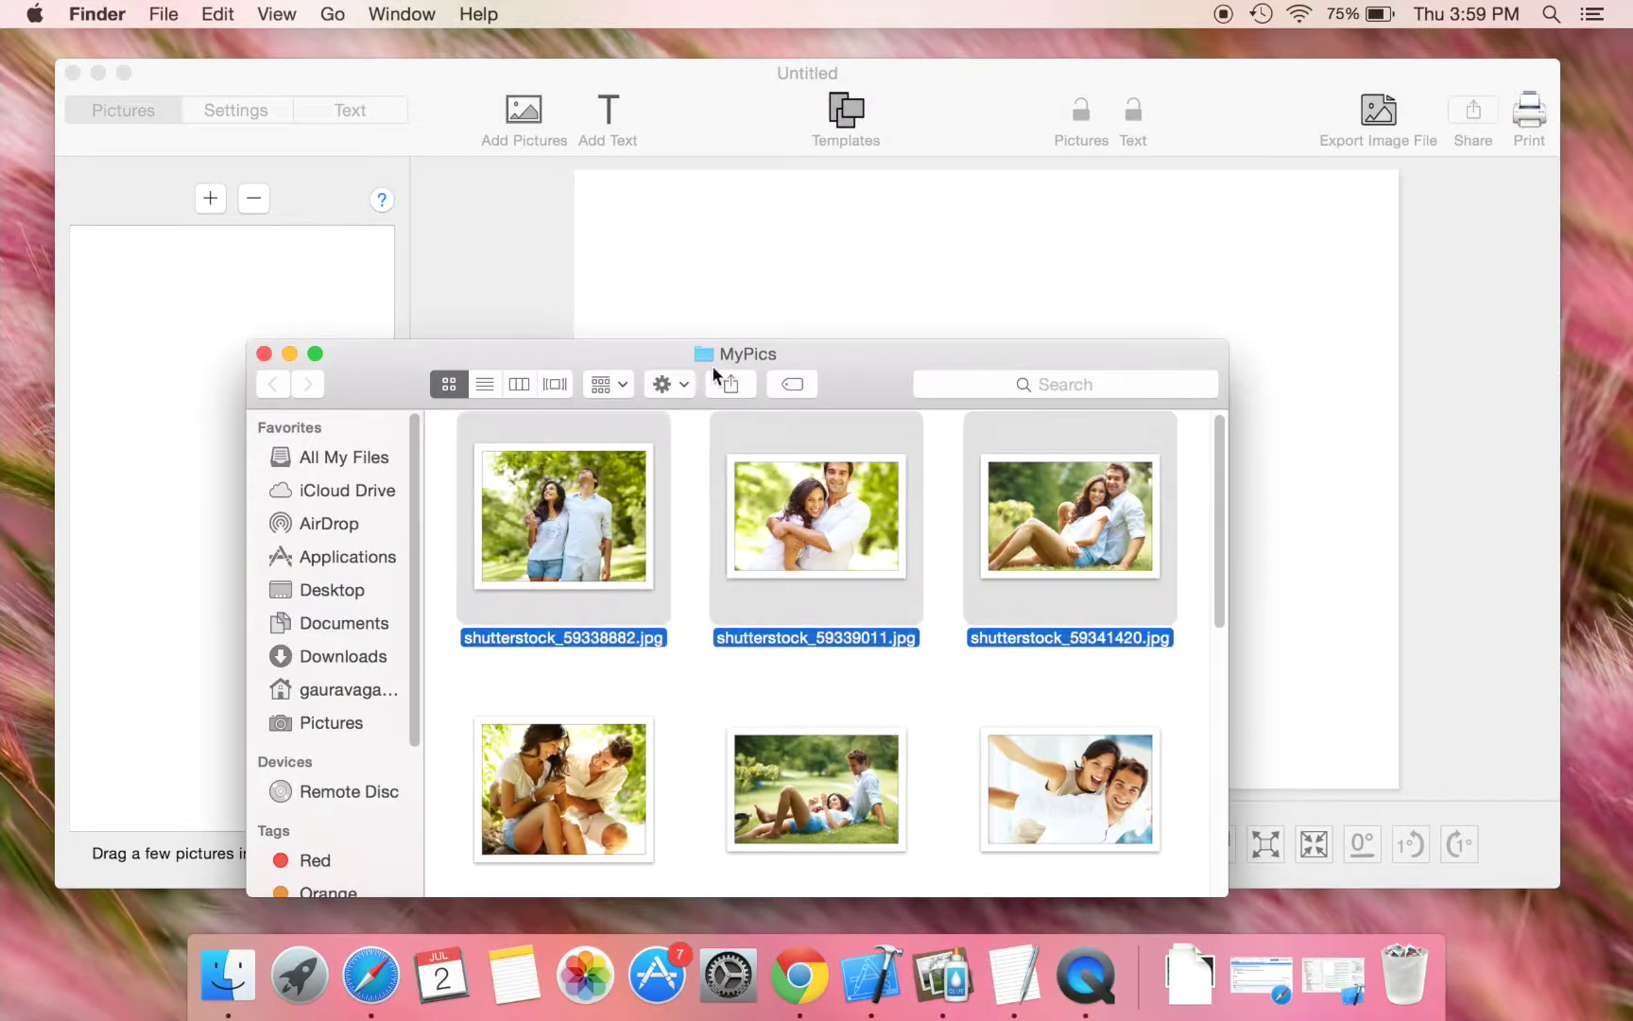
{"action": "left_click_drag", "start_coordinate": [836, 355], "coordinate": [497, 458]}
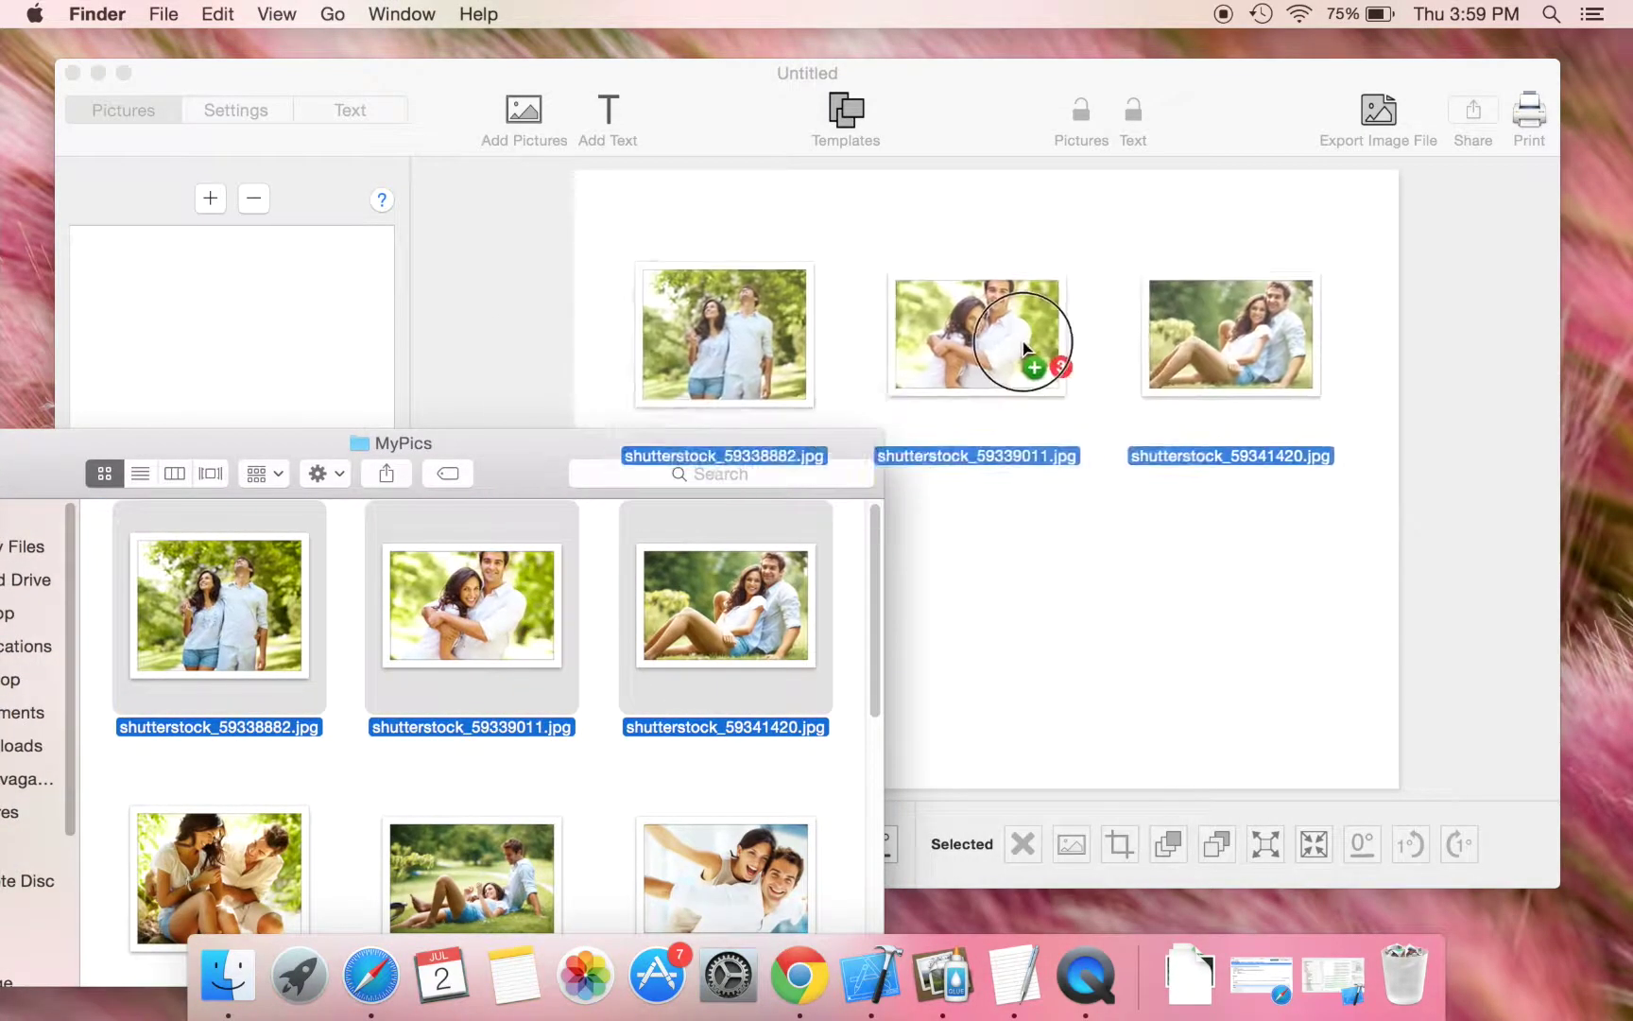
{"action": "left_click_drag", "start_coordinate": [539, 599], "coordinate": [775, 398]}
{"action": "left_click_drag", "start_coordinate": [265, 444], "coordinate": [718, 363]}
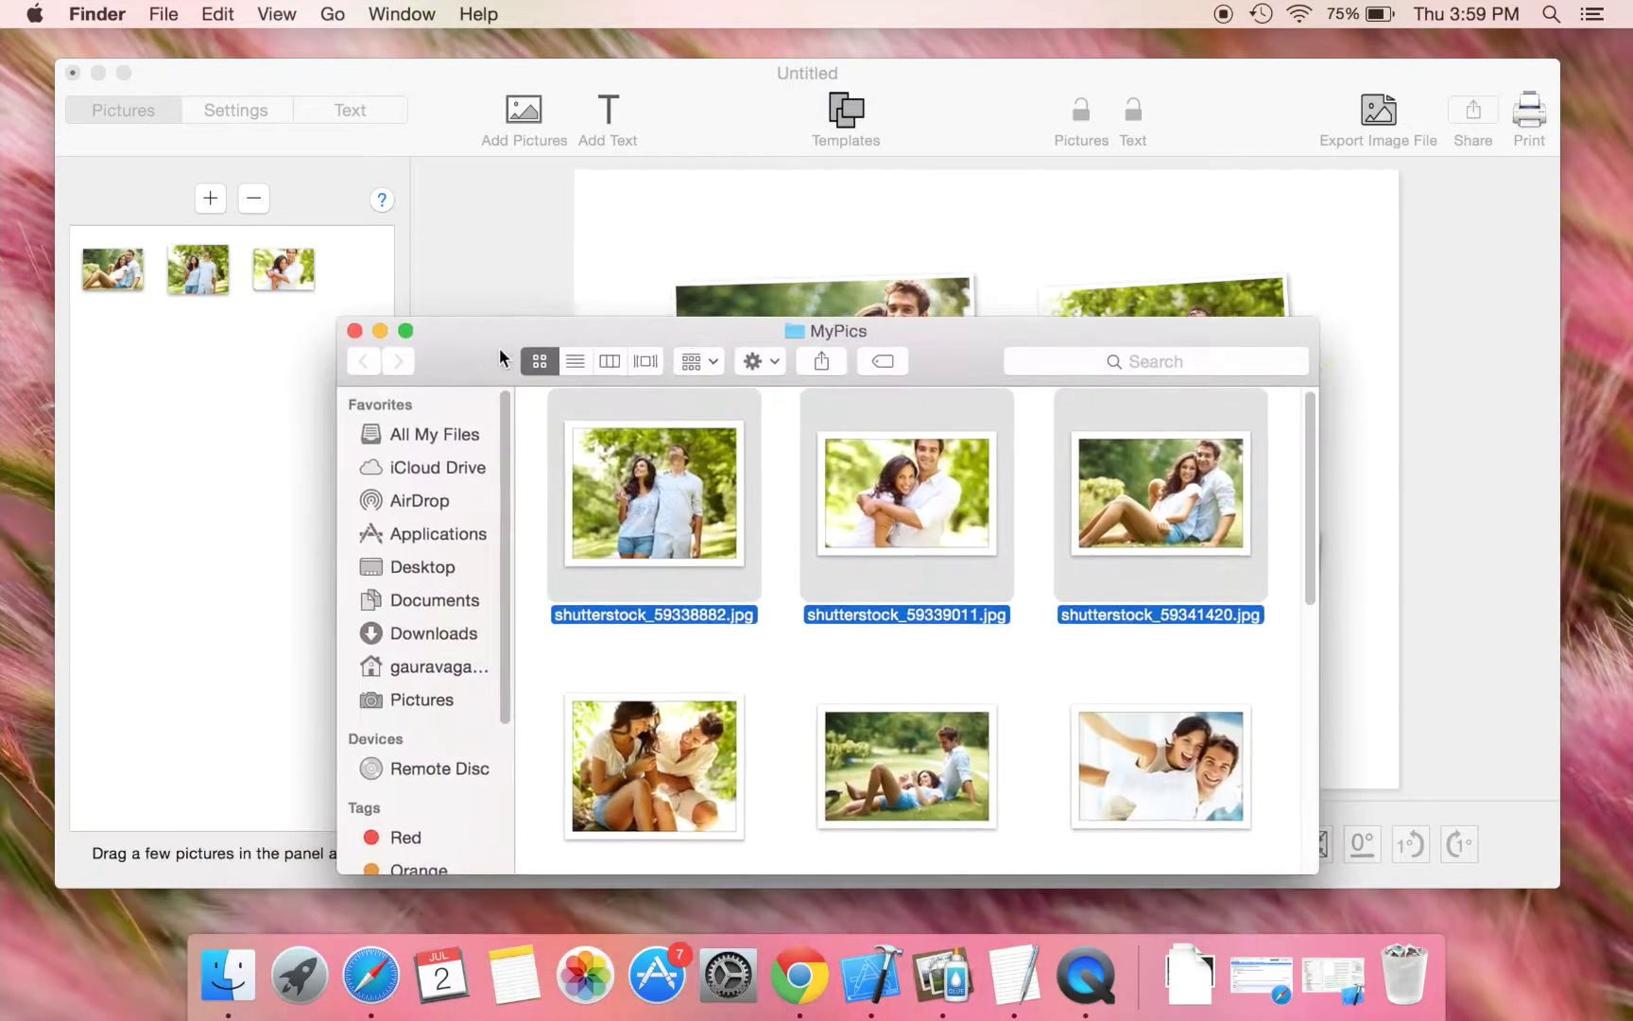
{"action": "left_click", "coordinate": [356, 333]}
{"action": "left_click", "coordinate": [434, 102]}
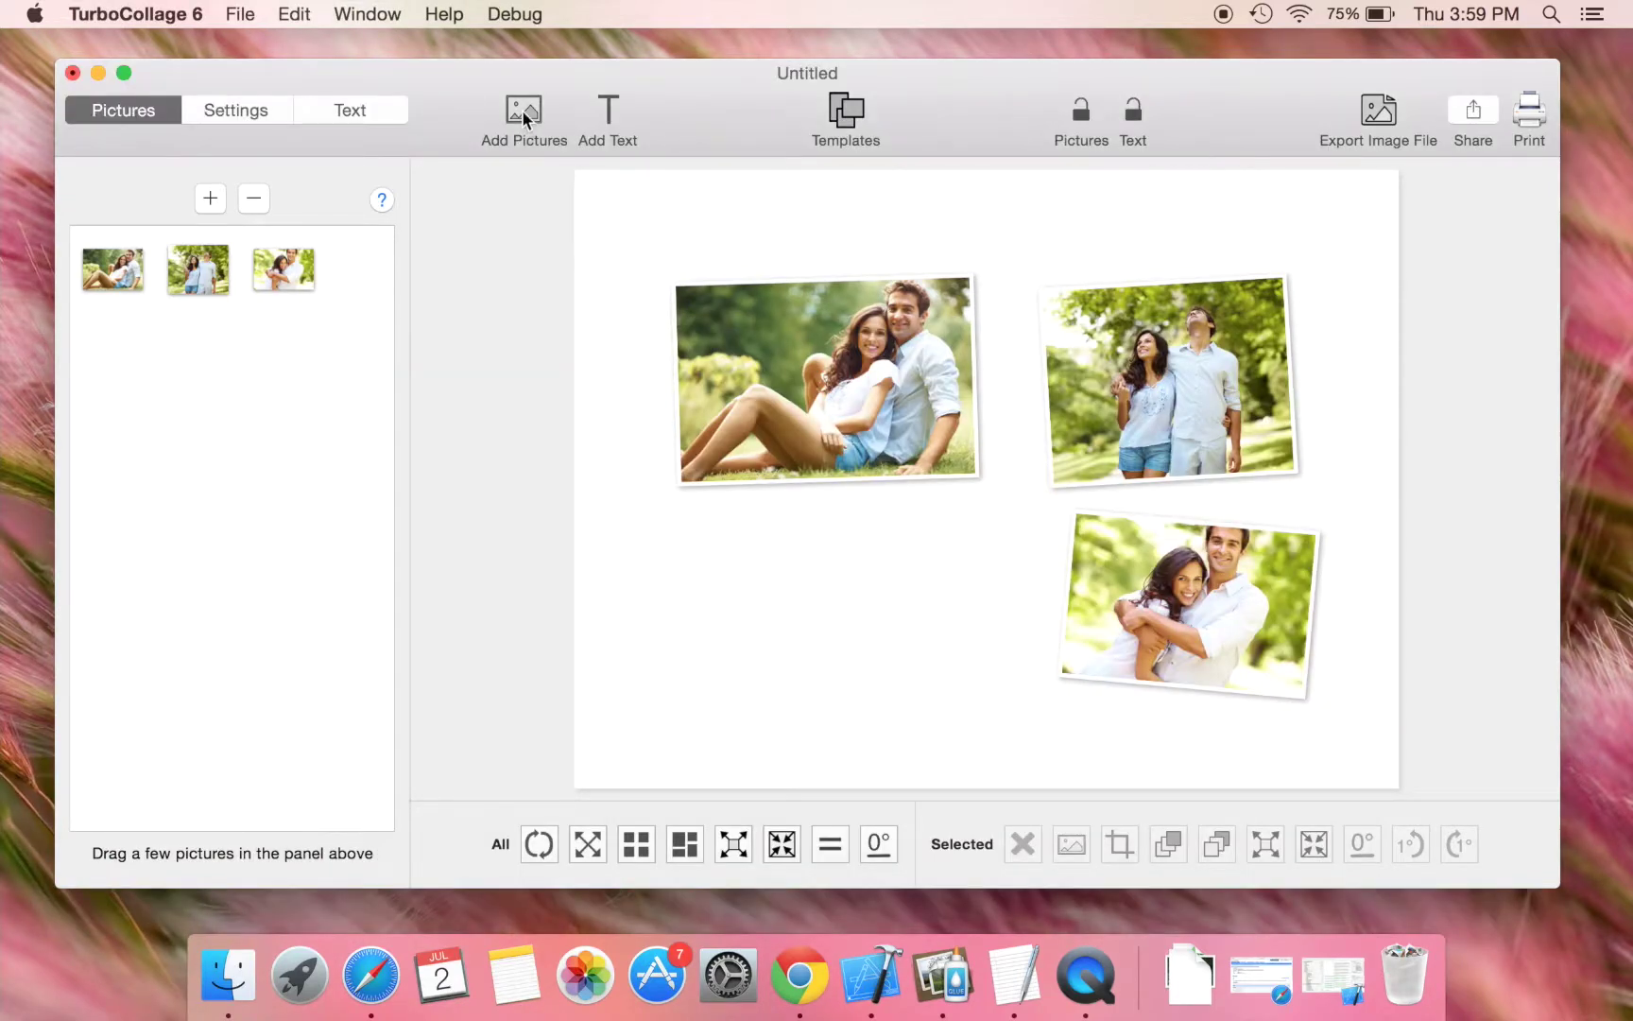
Add the two bottom-row couple photos through Add Pictures, making five pictures.
{"action": "left_click", "coordinate": [524, 113]}
{"action": "scroll", "coordinate": [1000, 429], "scroll_direction": "down", "scroll_amount": 5}
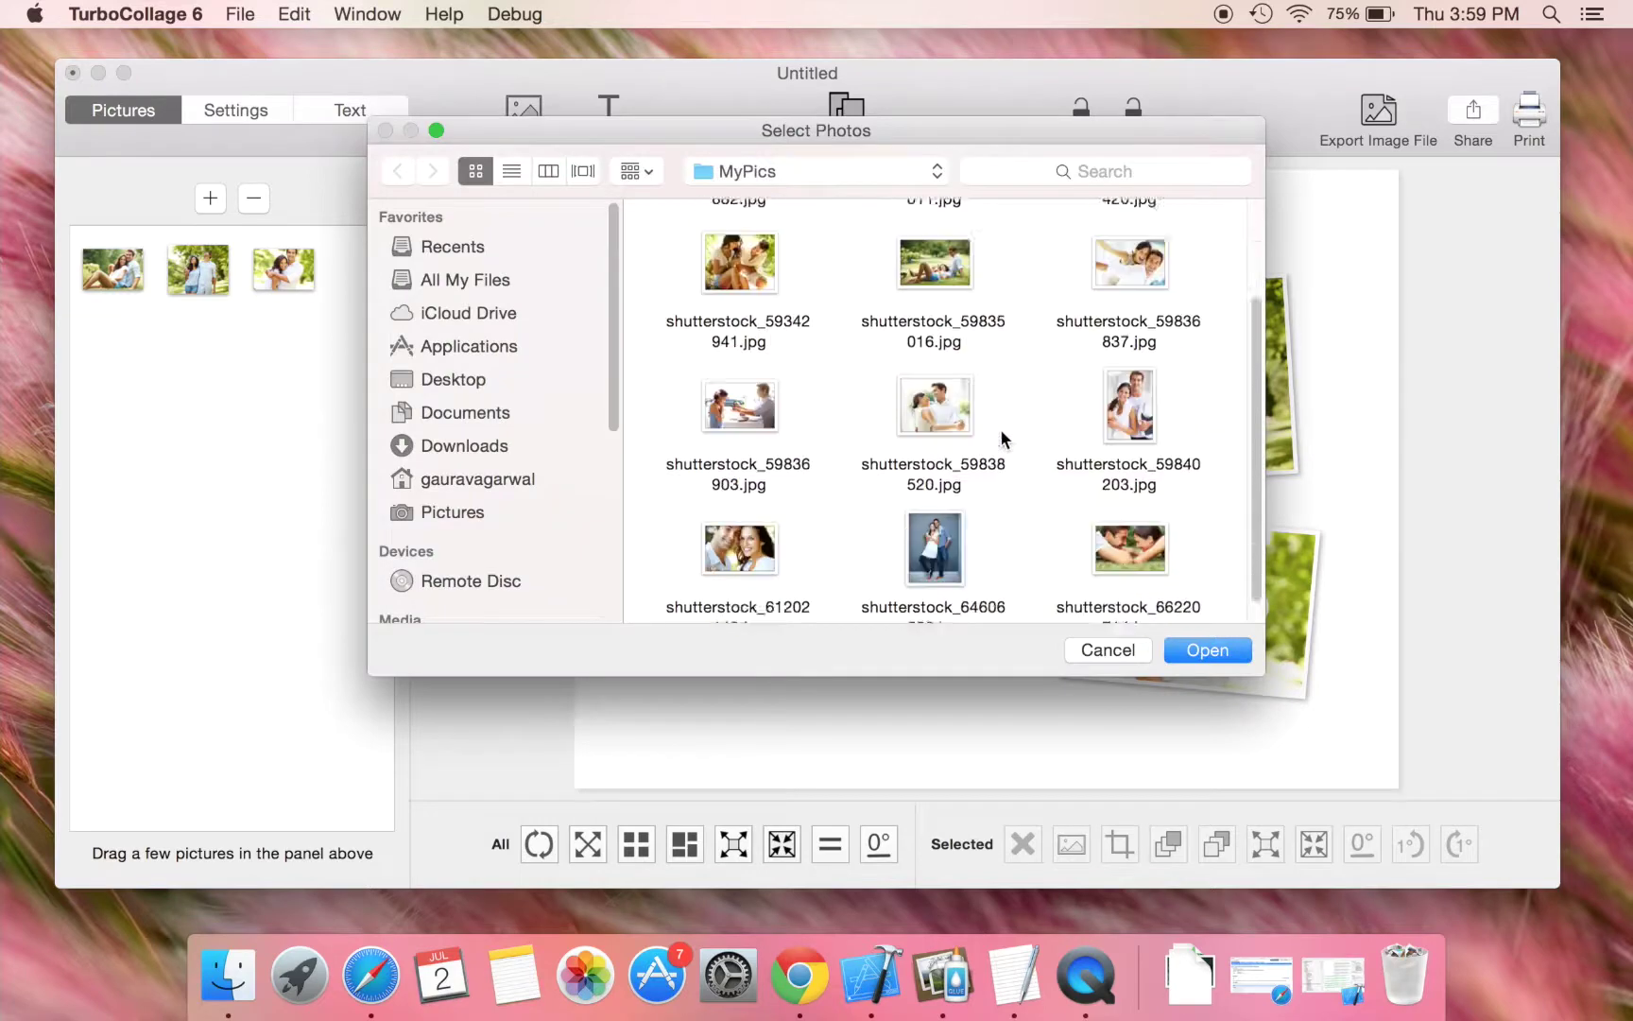
{"action": "left_click_drag", "start_coordinate": [1228, 595], "coordinate": [893, 478]}
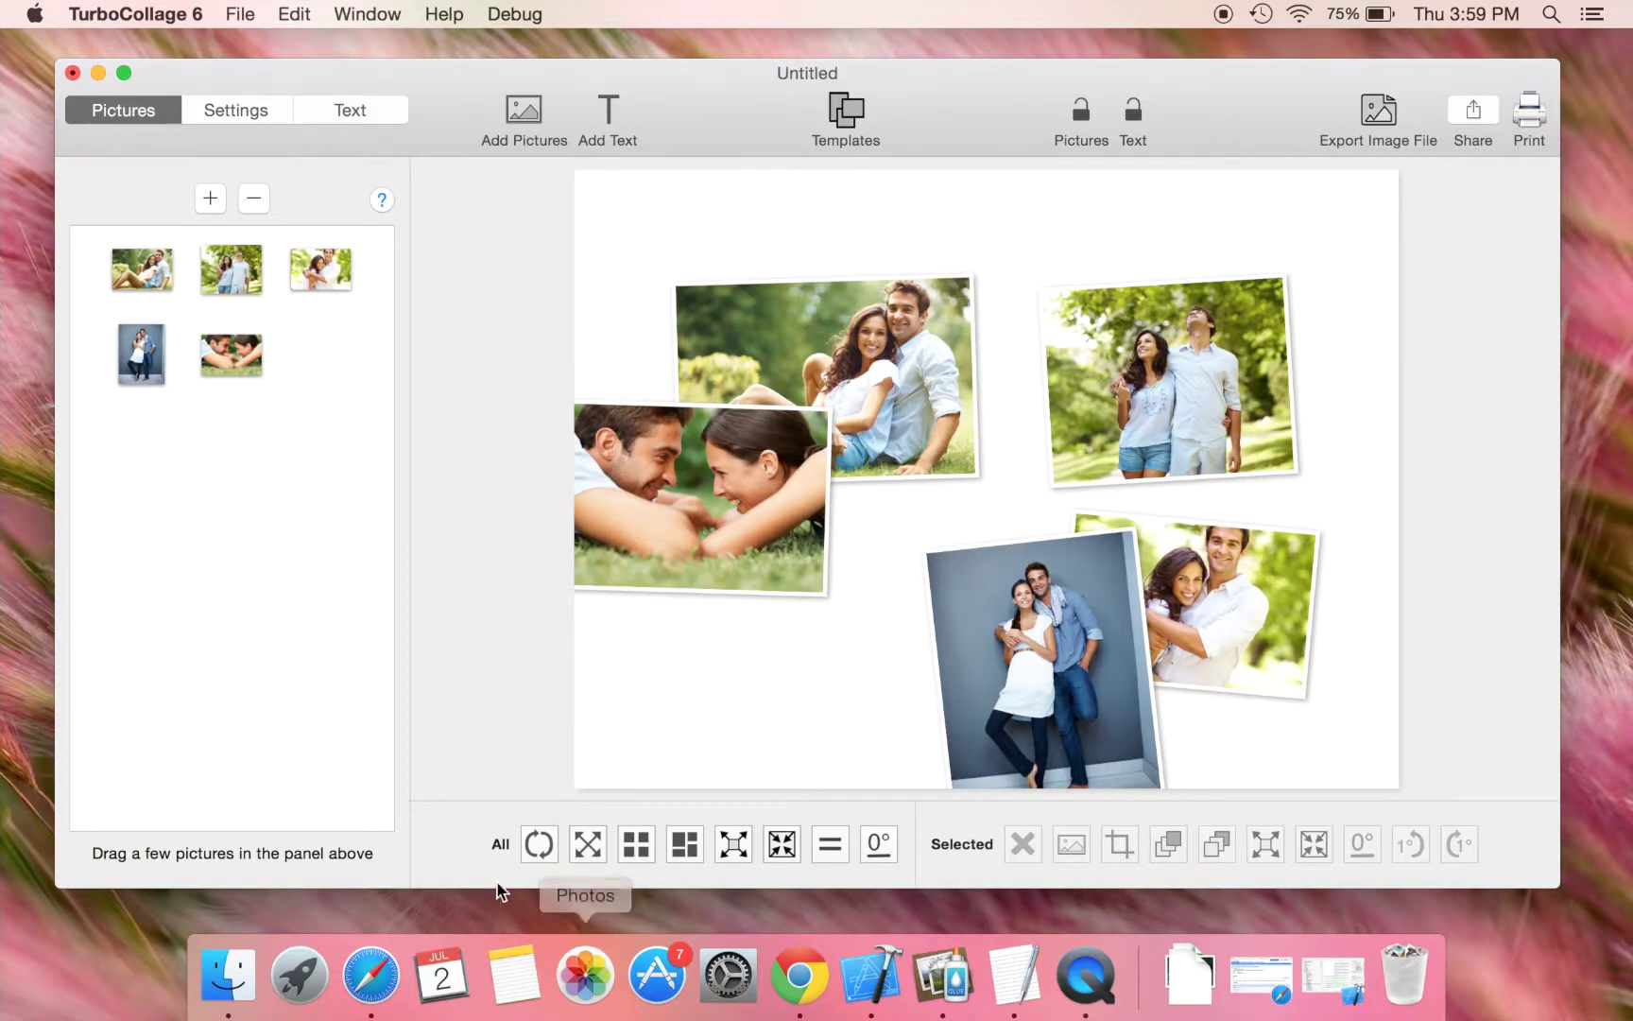
Create an empty 'untitled folder' in the home folder and open it.
{"action": "left_click", "coordinate": [227, 976]}
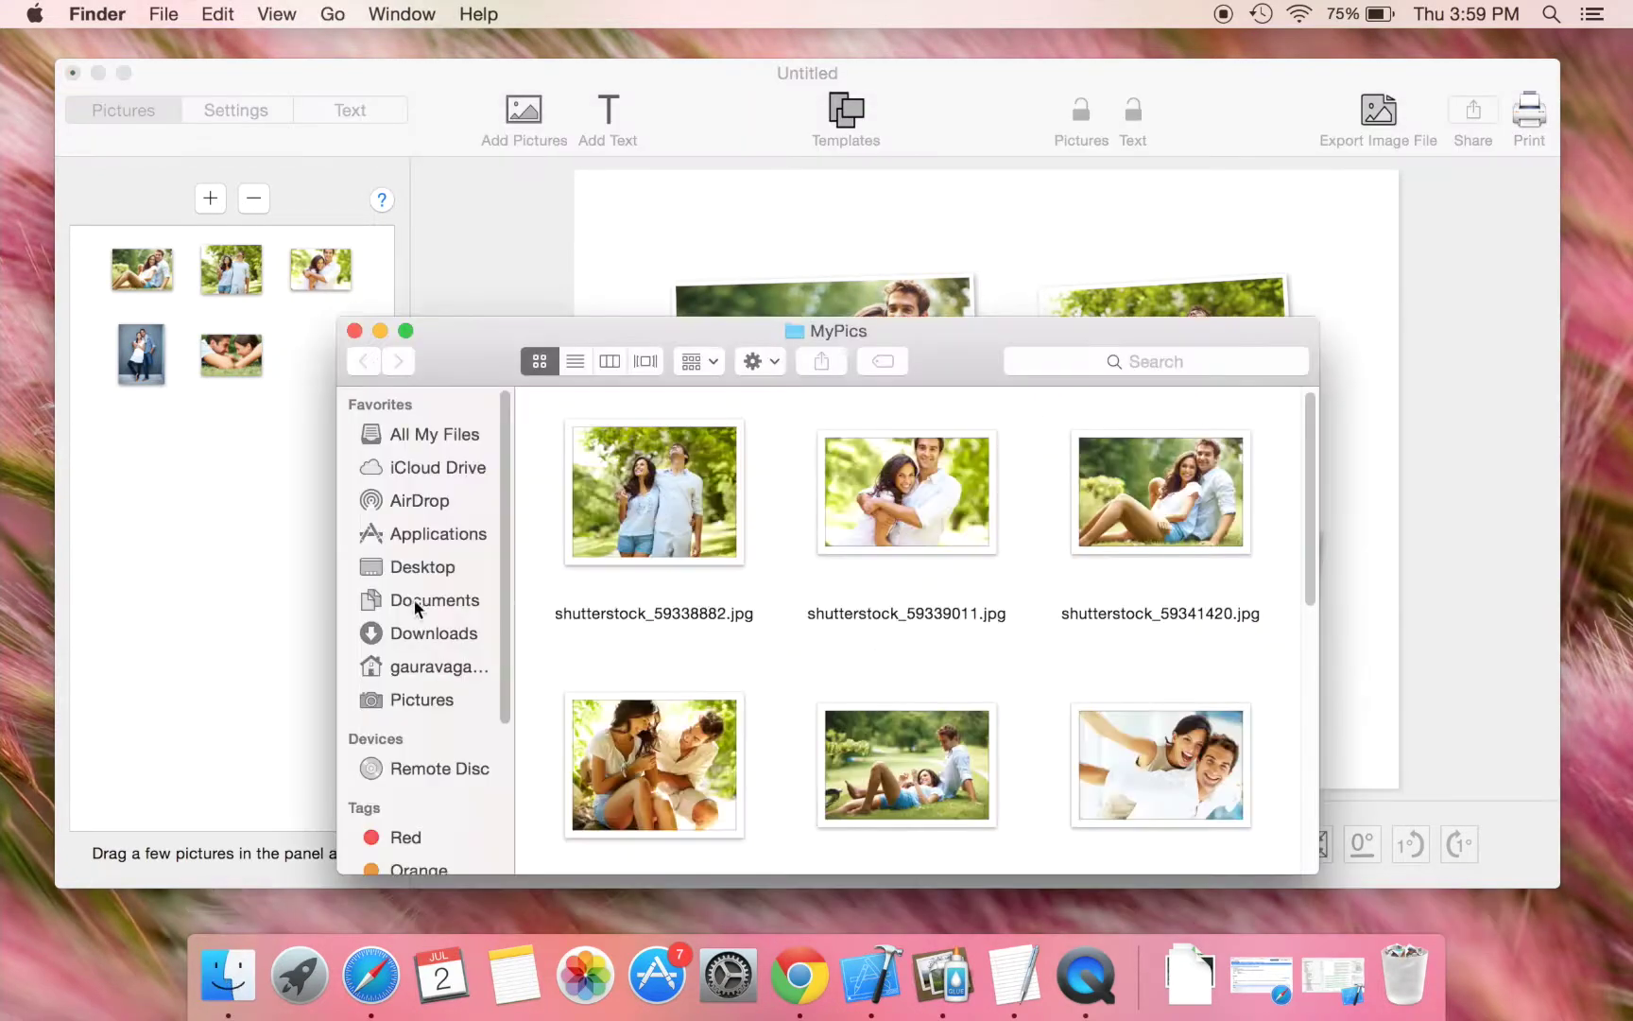
{"action": "left_click", "coordinate": [437, 665]}
{"action": "right_click", "coordinate": [1120, 719]}
{"action": "left_click", "coordinate": [1189, 733]}
{"action": "double_click", "coordinate": [1130, 787]}
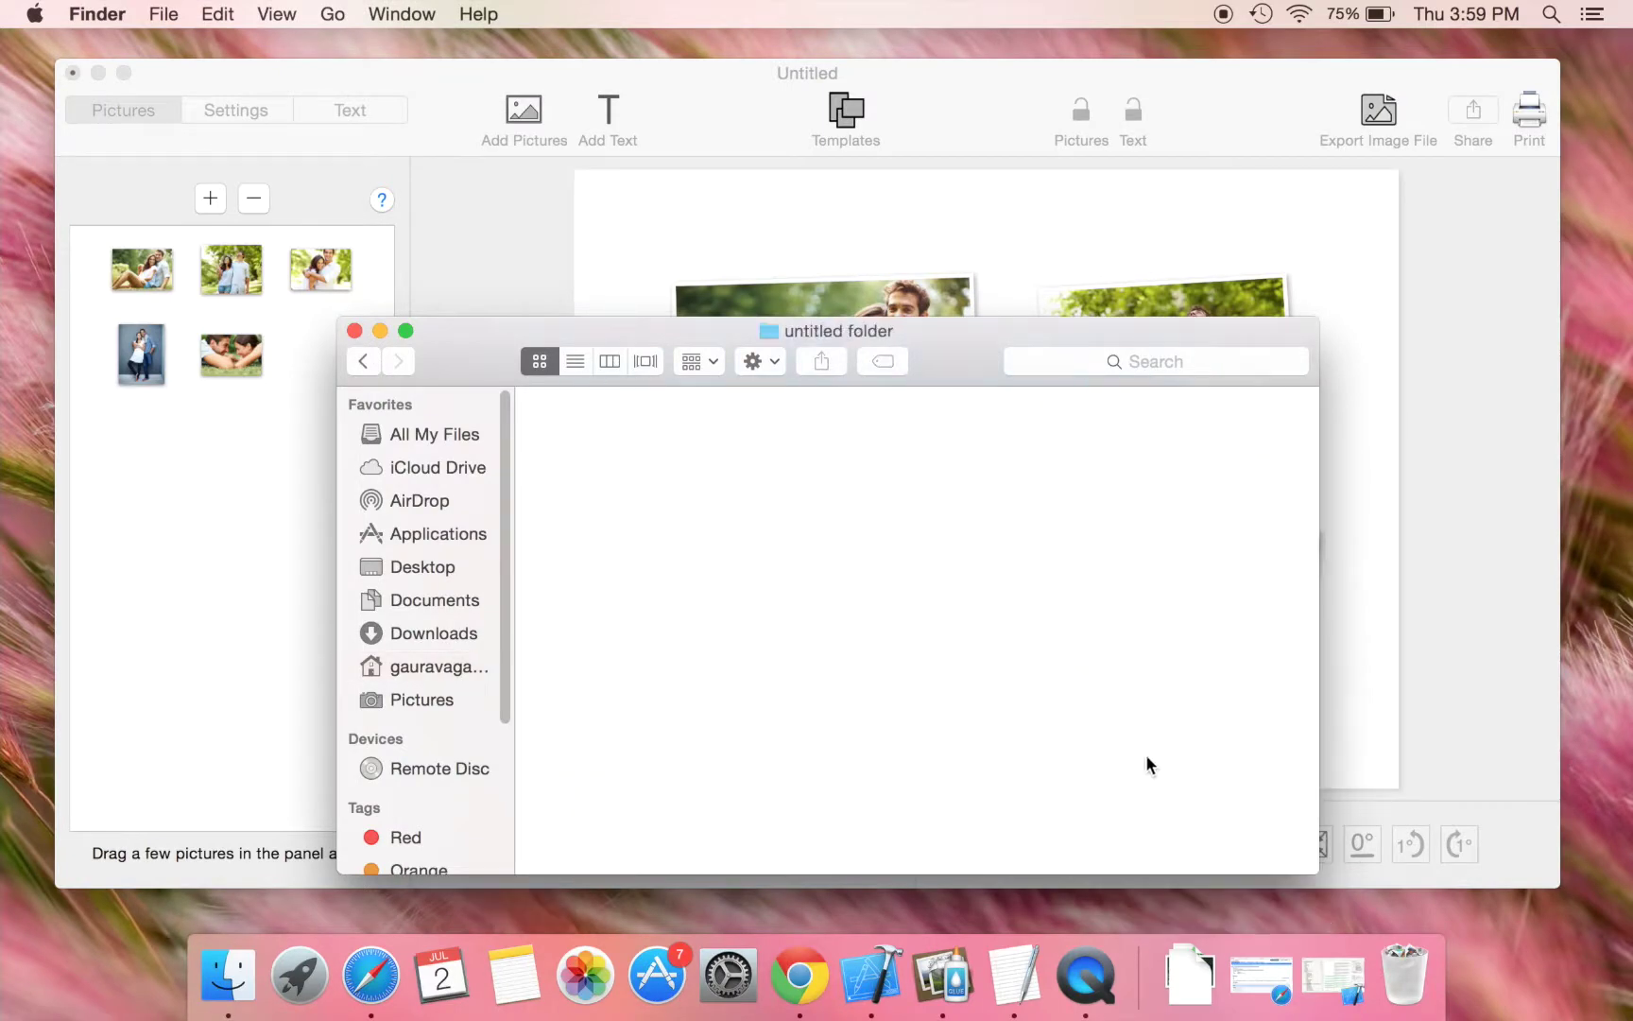
{"action": "left_click", "coordinate": [573, 970]}
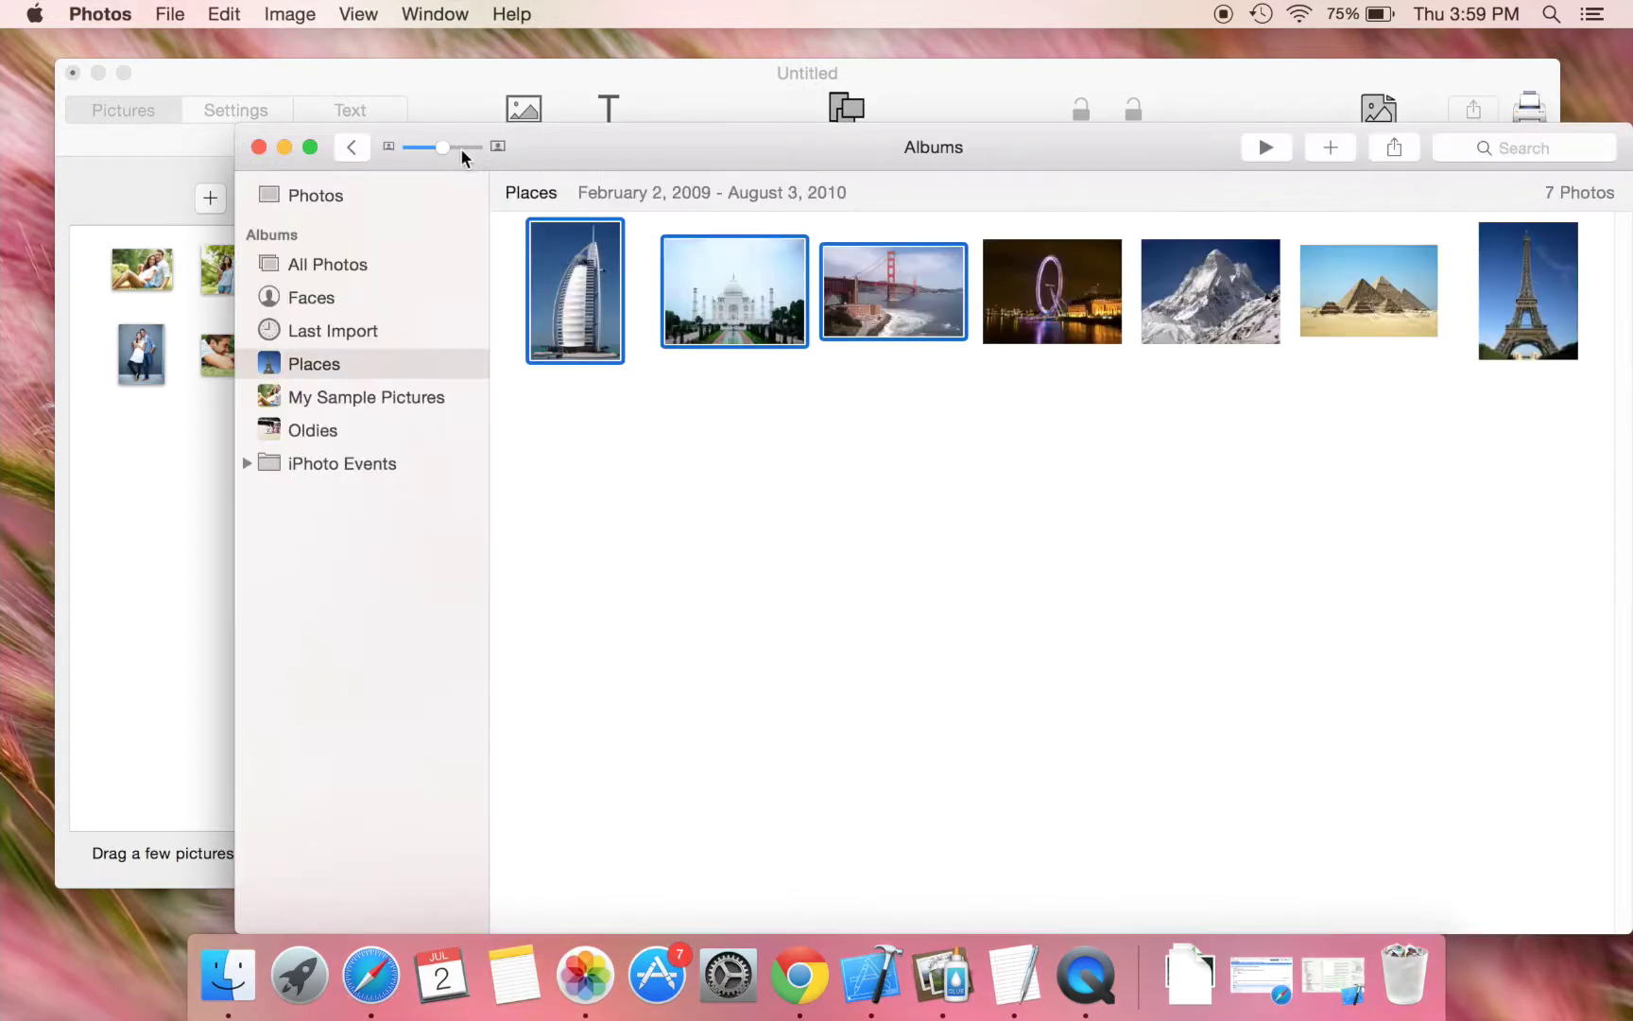
Copy the Burj Al Arab, Taj Mahal and Golden Gate photos from Places into the untitled folder.
{"action": "left_click_drag", "start_coordinate": [597, 146], "coordinate": [1110, 566]}
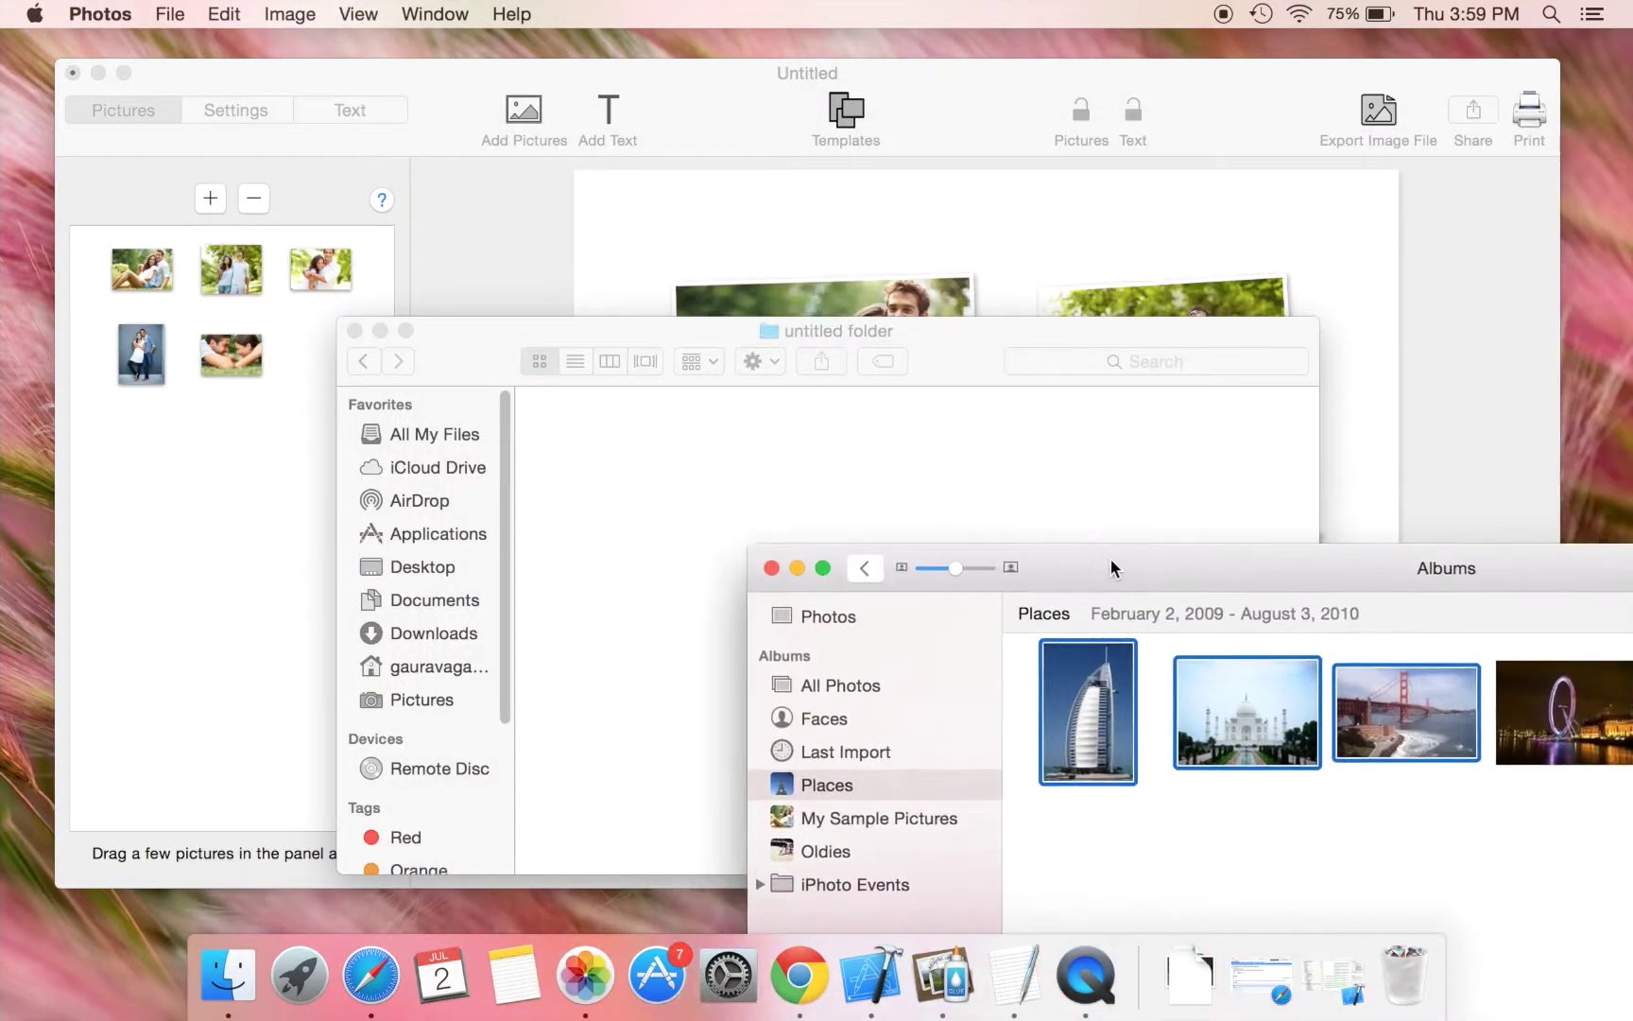
{"action": "mouse_move", "coordinate": [576, 291]}
{"action": "left_click_drag", "start_coordinate": [1119, 714], "coordinate": [753, 485]}
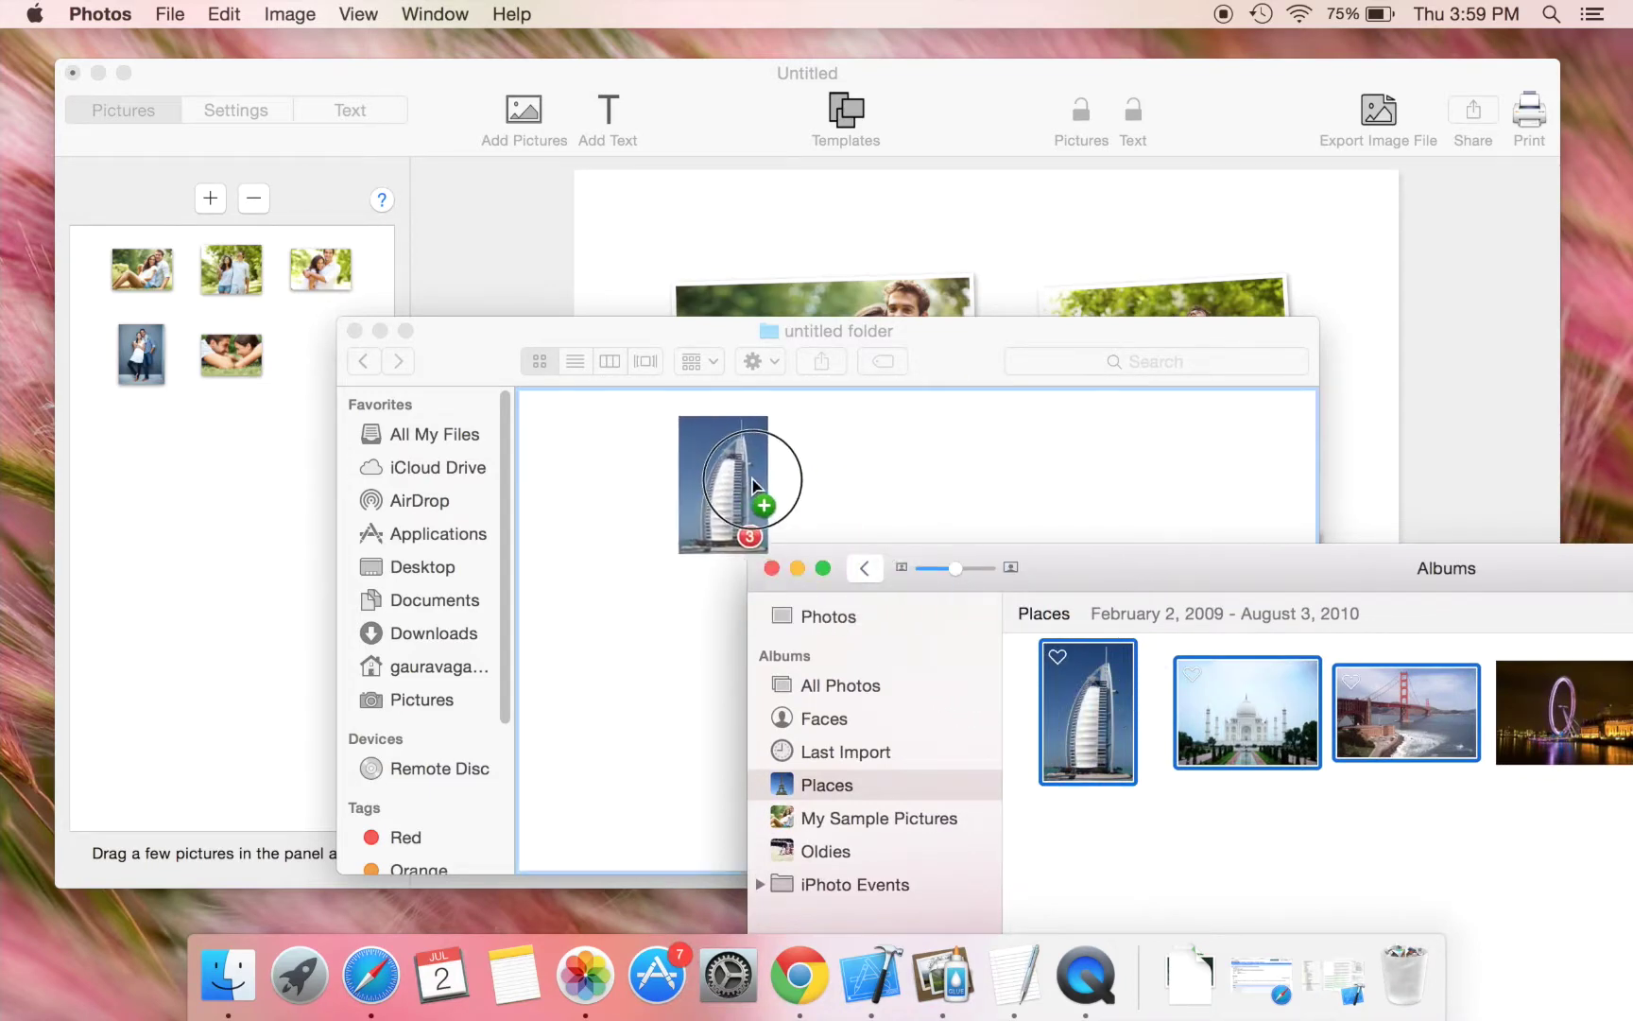
{"action": "left_click_drag", "start_coordinate": [751, 486], "coordinate": [751, 477]}
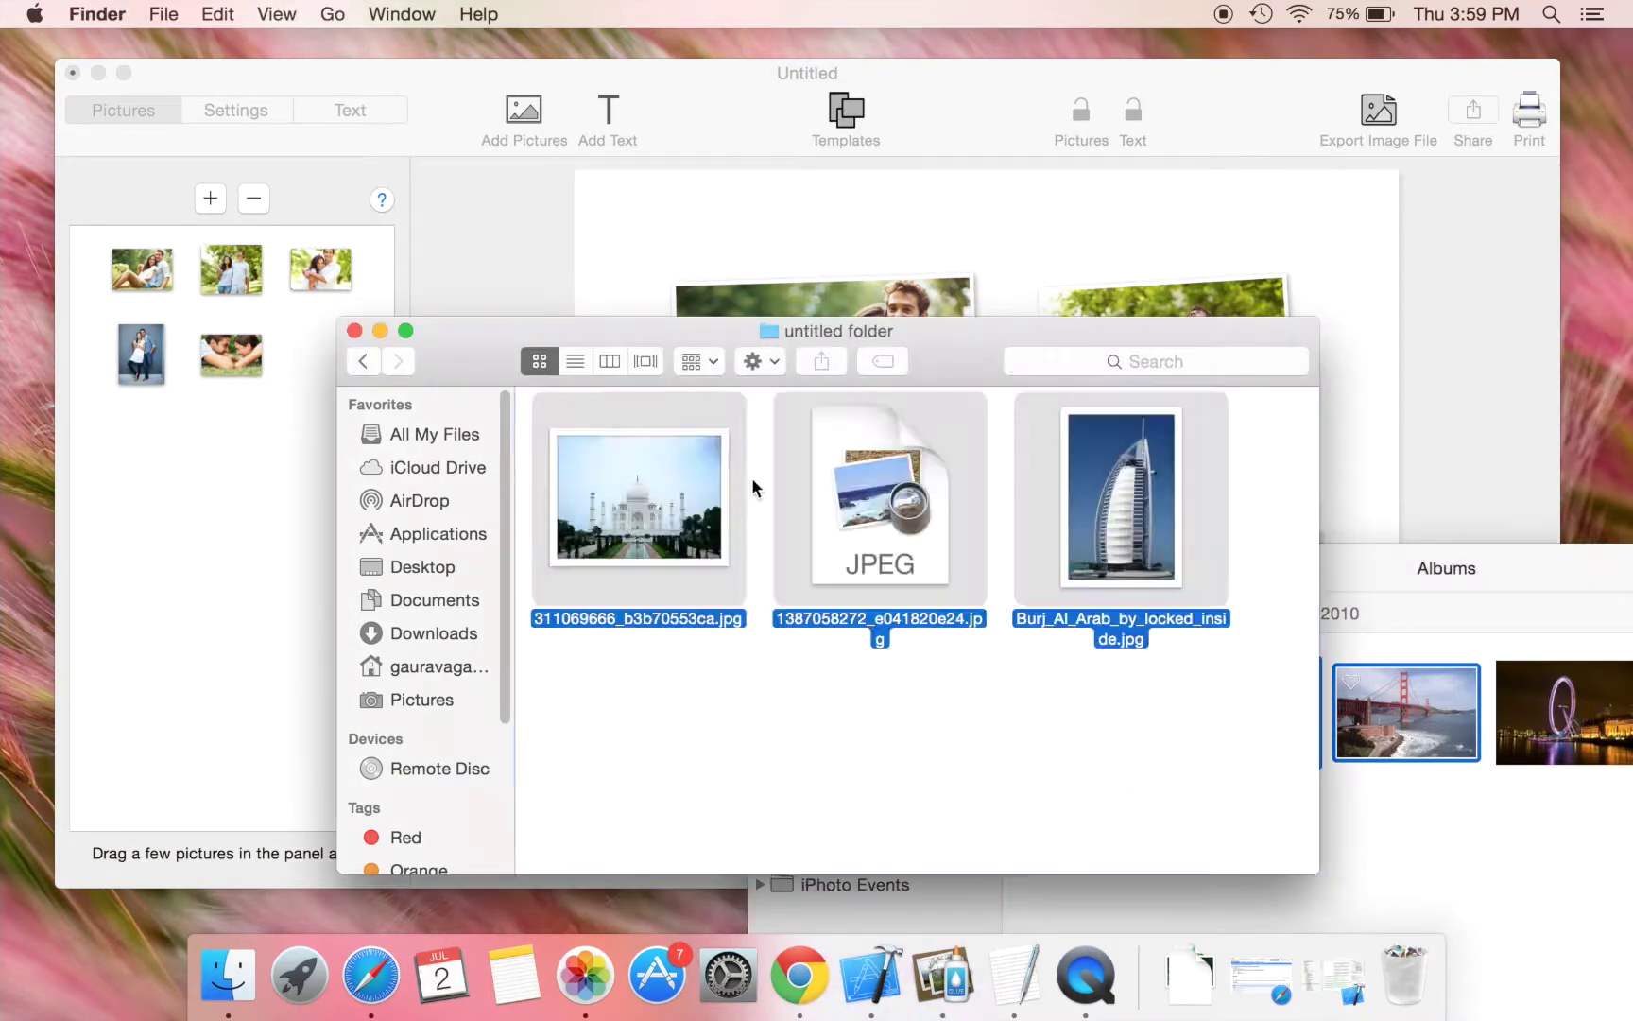
Select the three landmark JPGs in the untitled folder and drop them onto the collage.
{"action": "left_click_drag", "start_coordinate": [669, 328], "coordinate": [327, 405]}
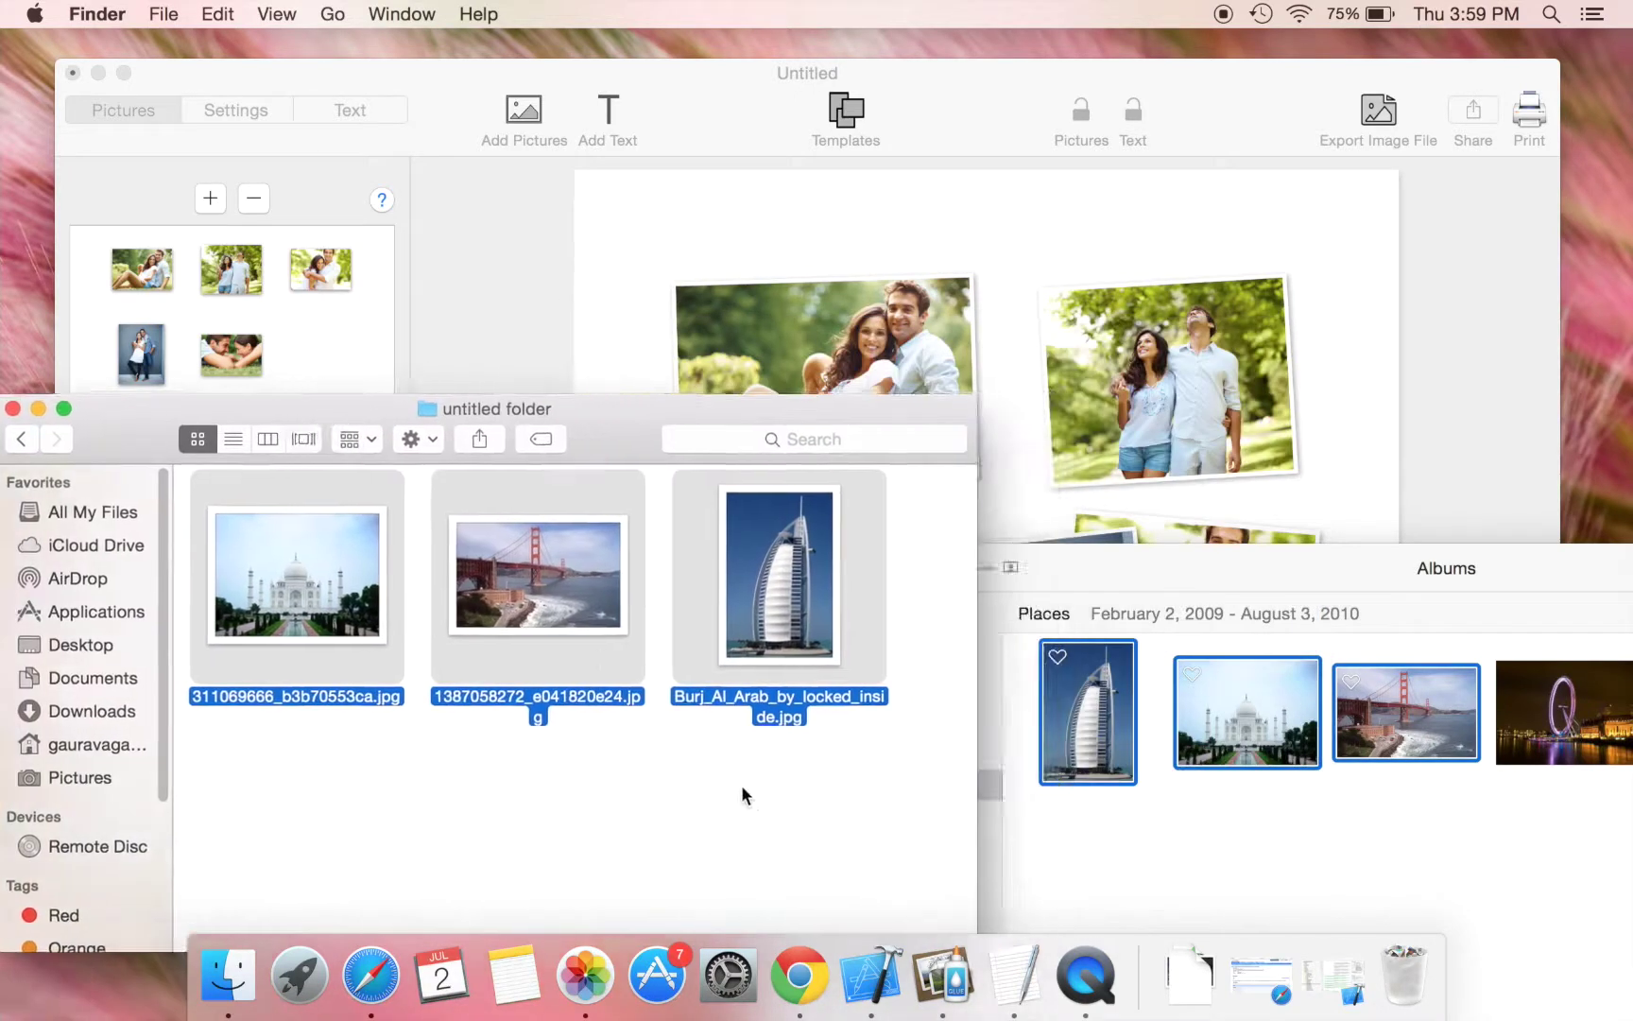
{"action": "left_click", "coordinate": [765, 784]}
{"action": "left_click_drag", "start_coordinate": [797, 796], "coordinate": [310, 520]}
{"action": "left_click_drag", "start_coordinate": [780, 577], "coordinate": [918, 345]}
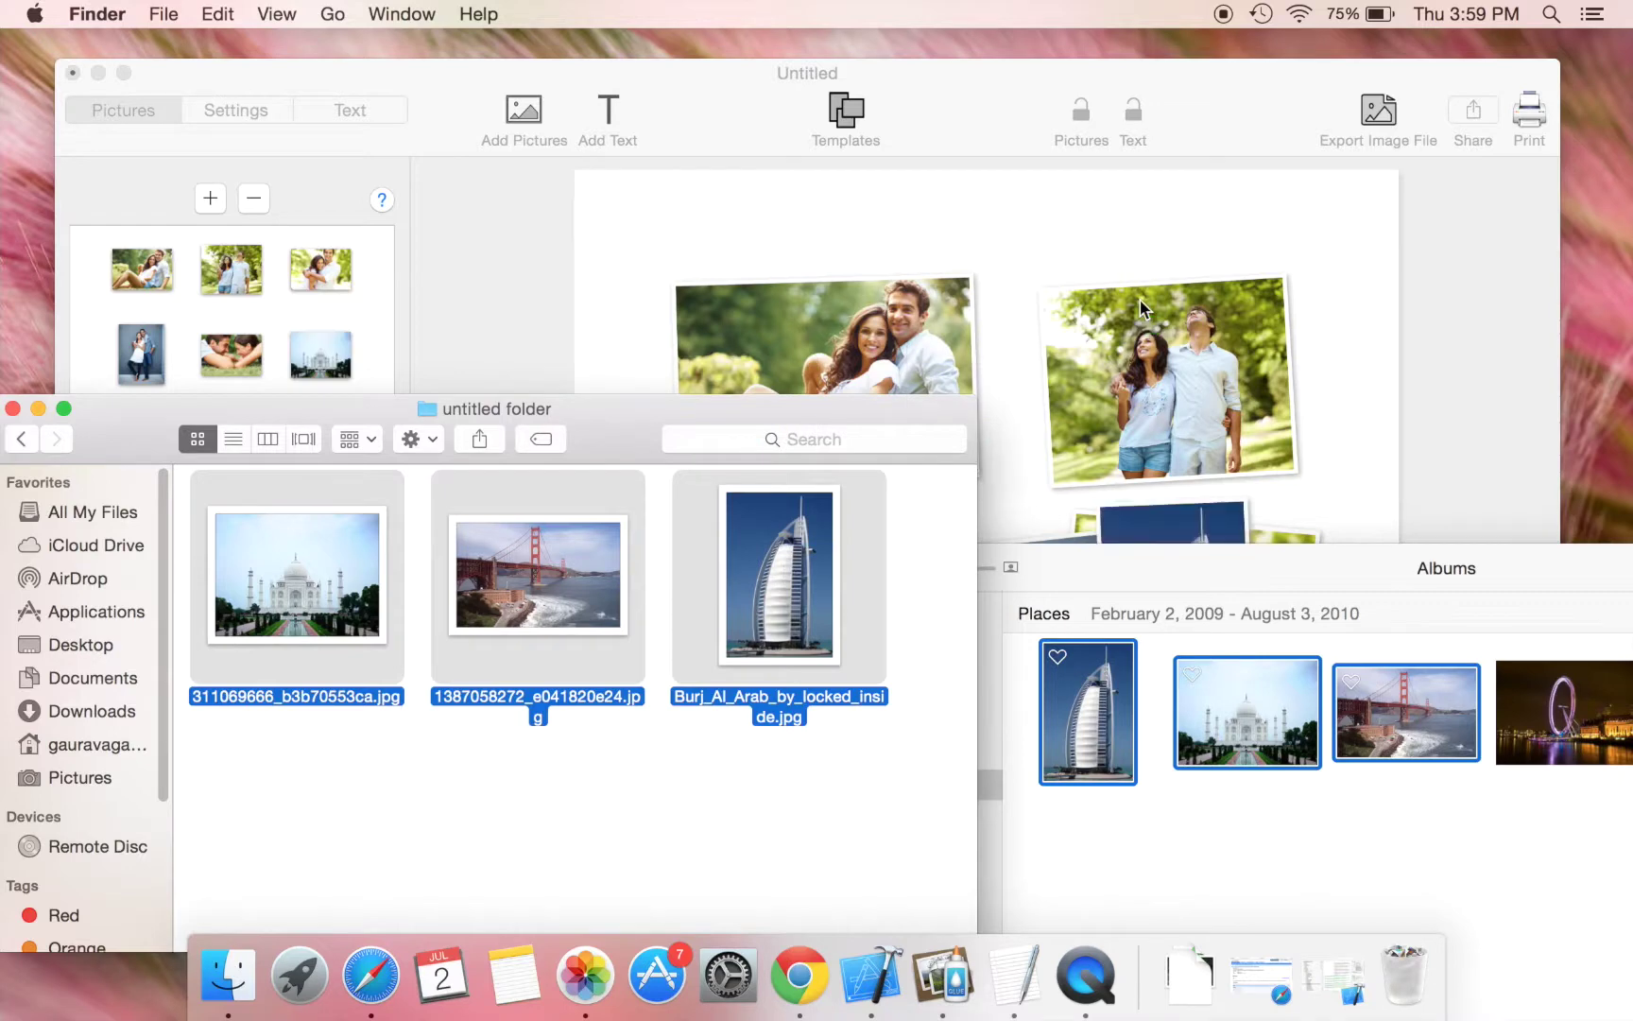
Replace the Burj Al Arab picture with shutterstock_59836903.jpg, the couple-at-a-table photo.
{"action": "left_click", "coordinate": [958, 82]}
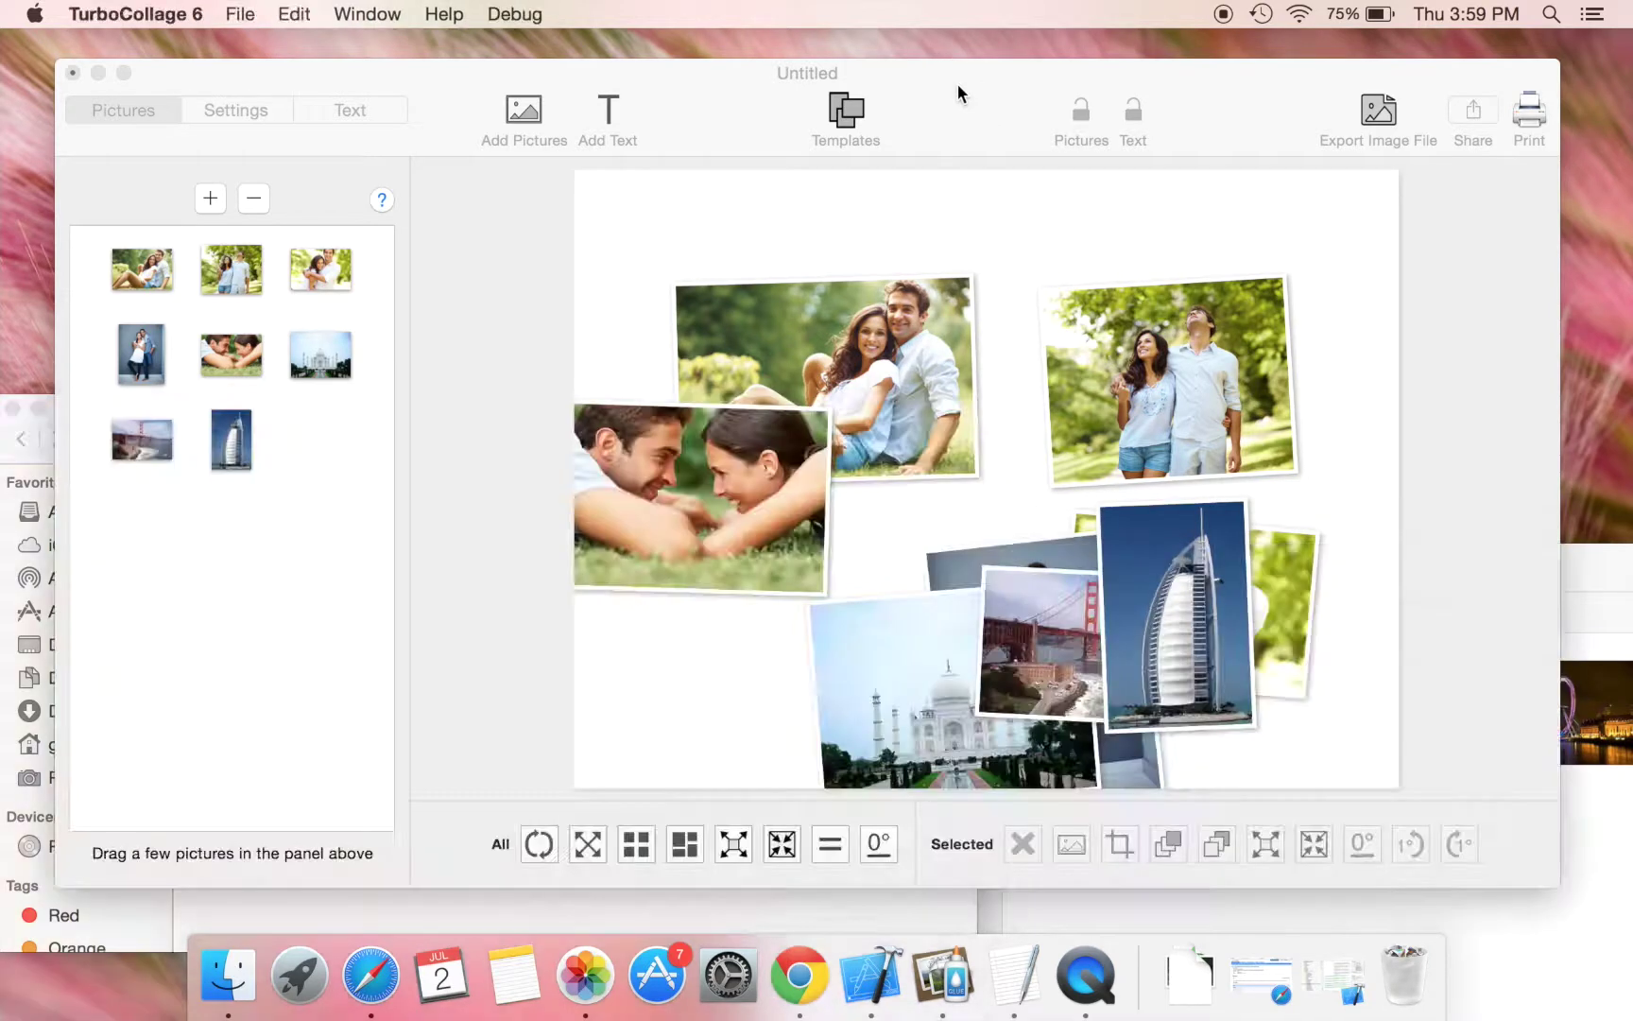
{"action": "left_click", "coordinate": [1188, 659]}
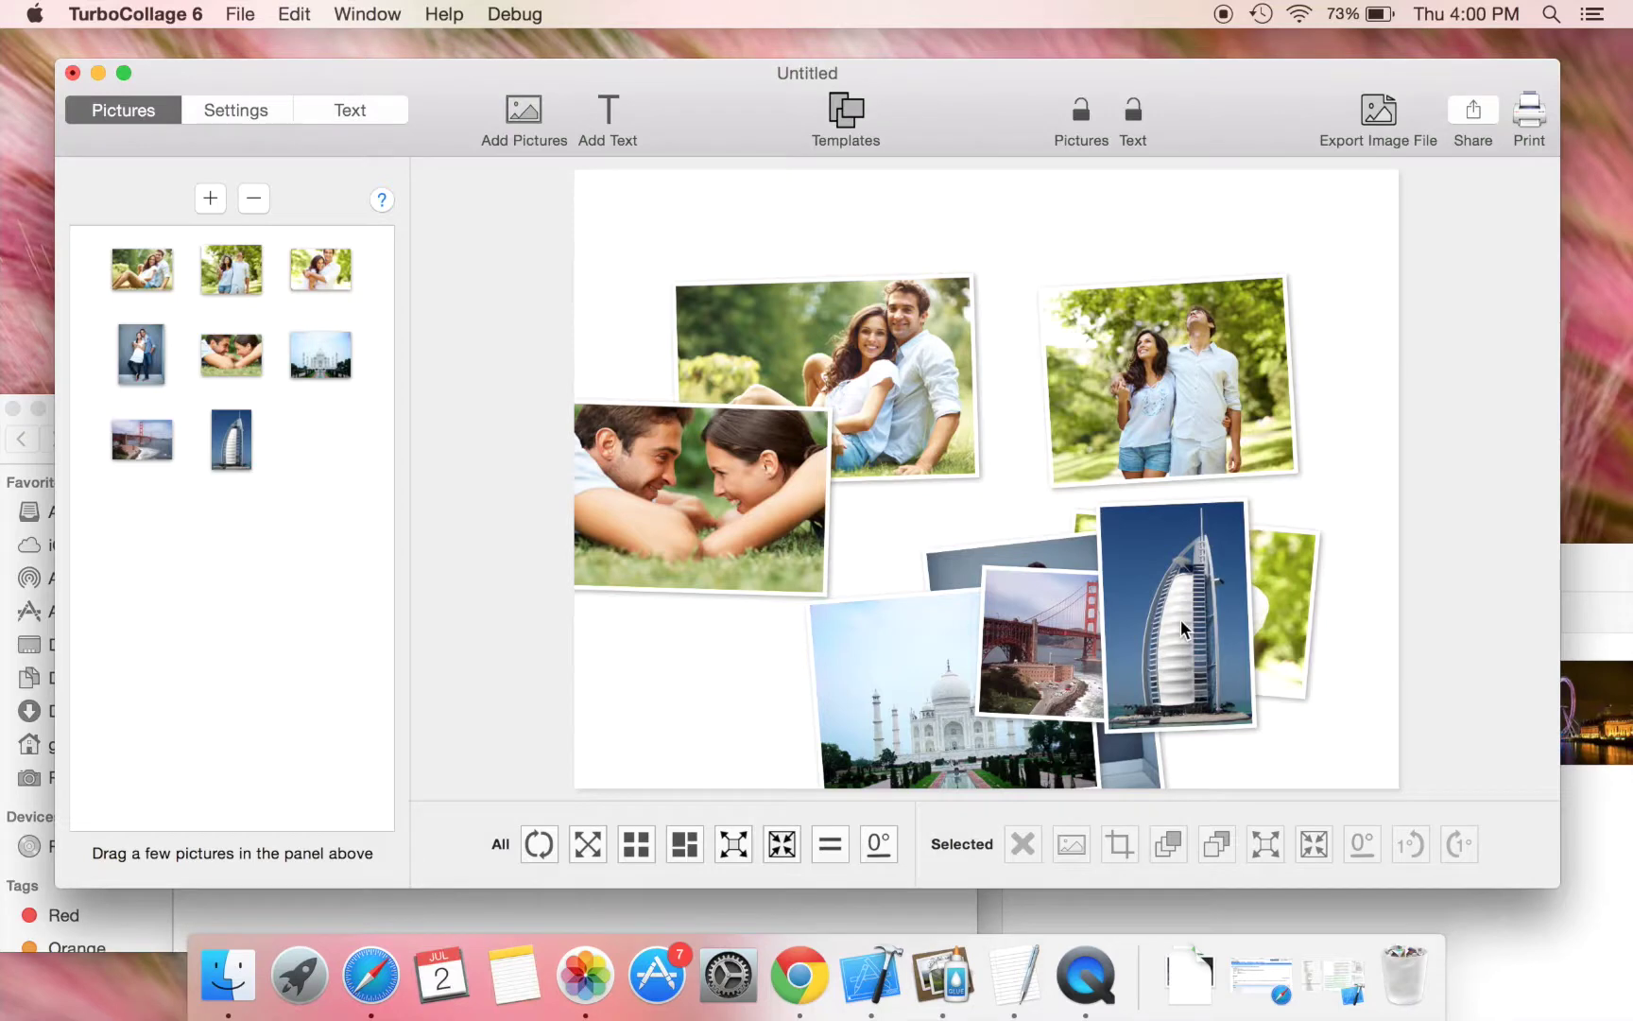
{"action": "left_click", "coordinate": [1181, 618]}
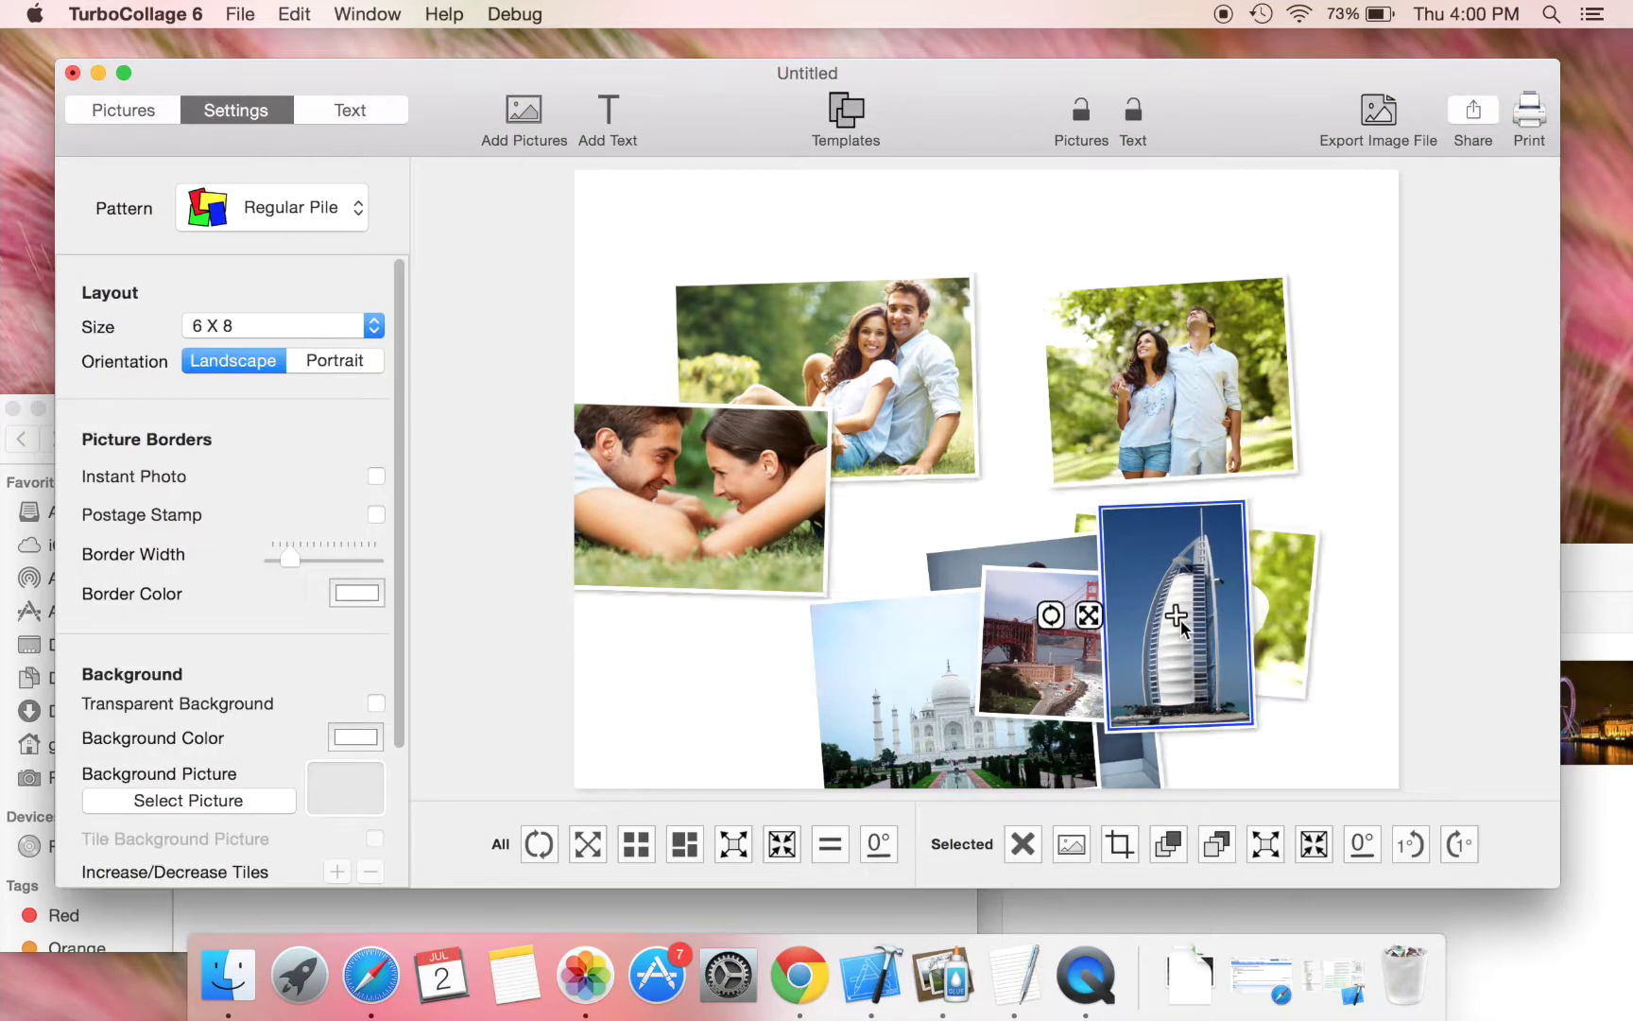
{"action": "left_click", "coordinate": [1074, 845]}
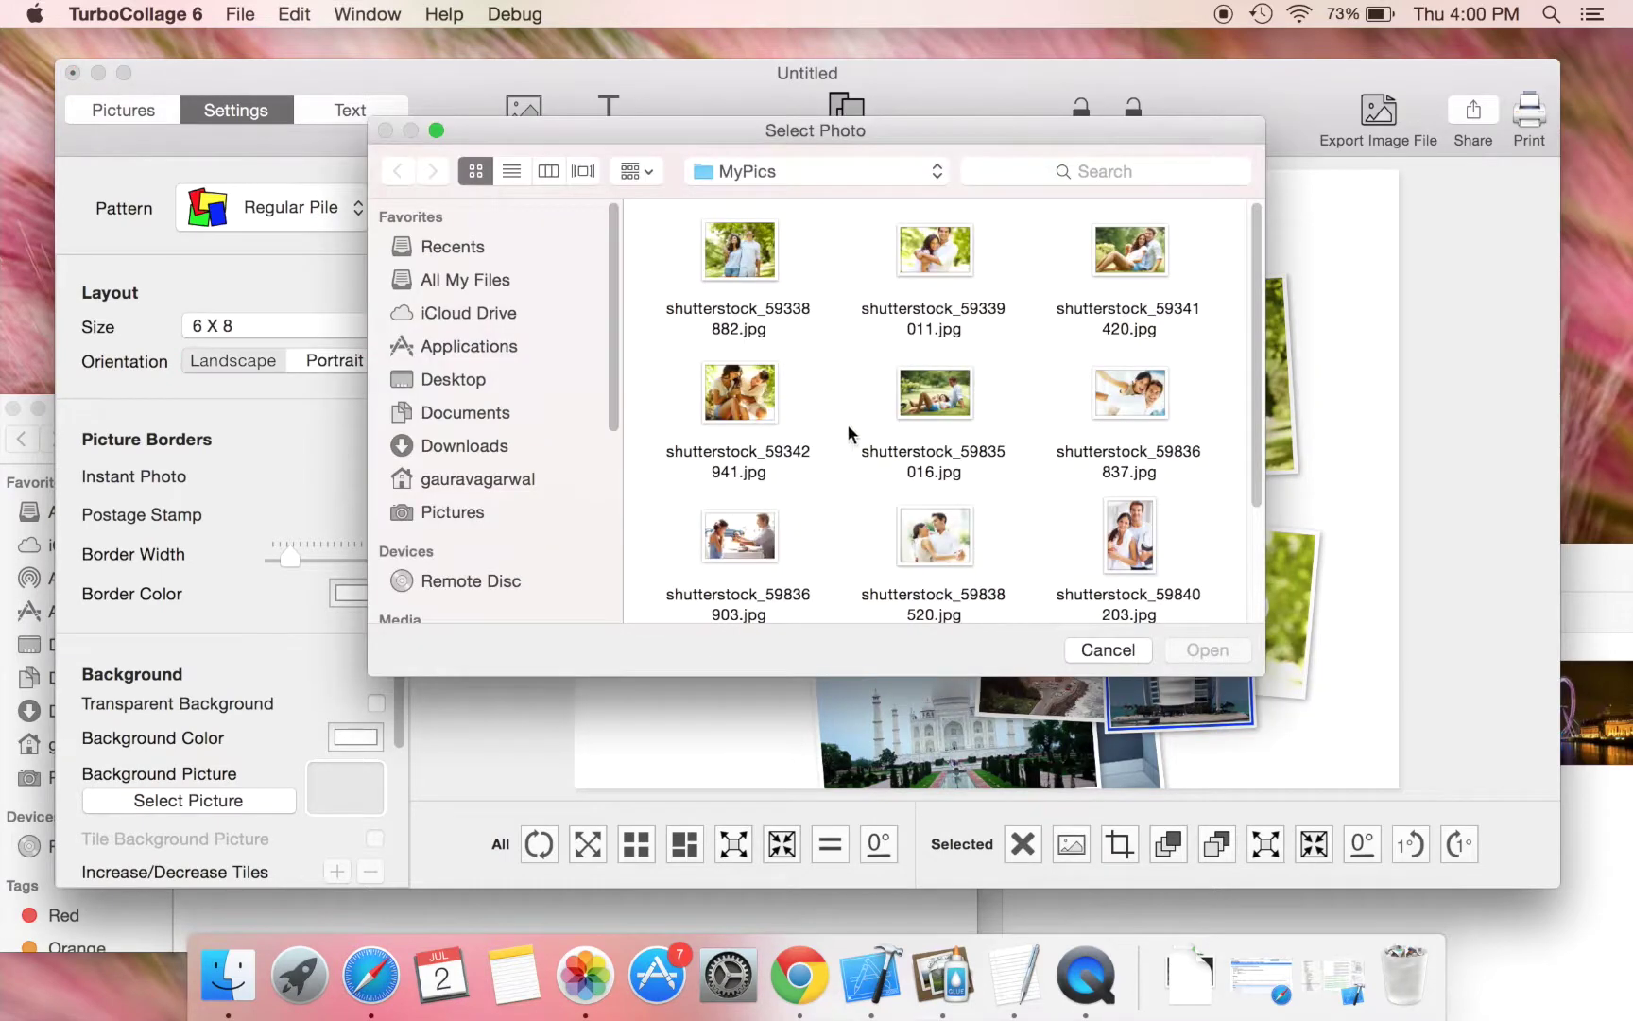
{"action": "scroll", "coordinate": [852, 447], "scroll_direction": "down", "scroll_amount": 2}
{"action": "left_click", "coordinate": [757, 490]}
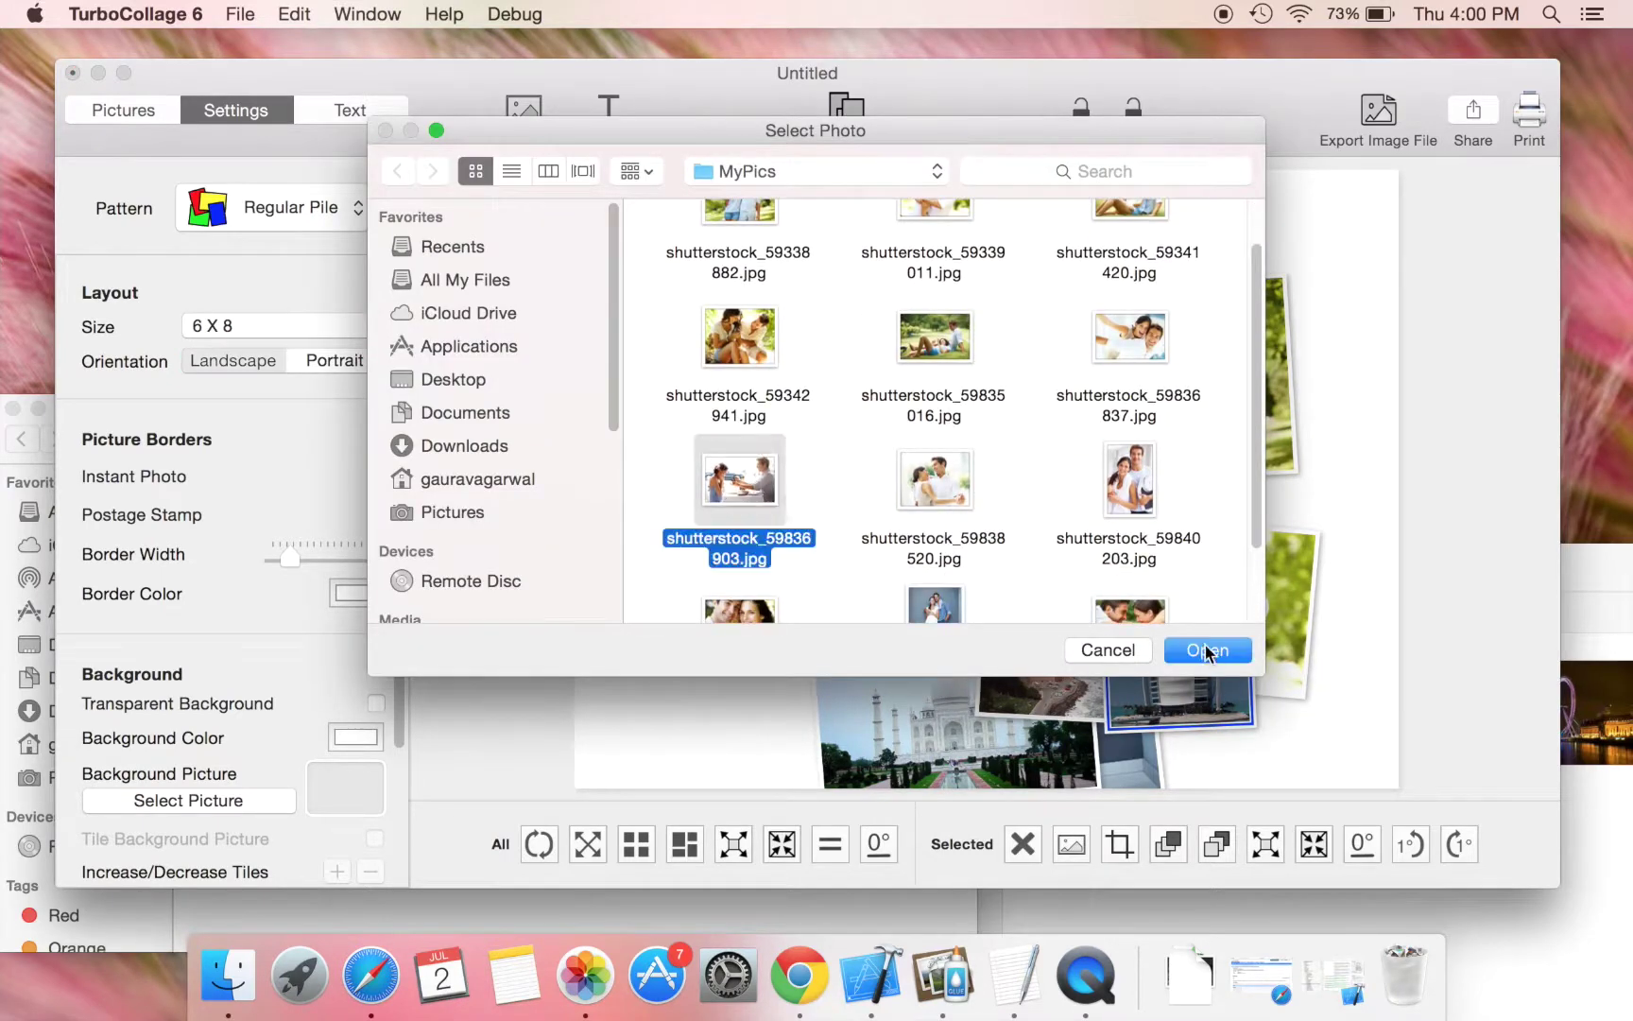
{"action": "left_click", "coordinate": [1373, 525]}
{"action": "key", "text": "Return"}
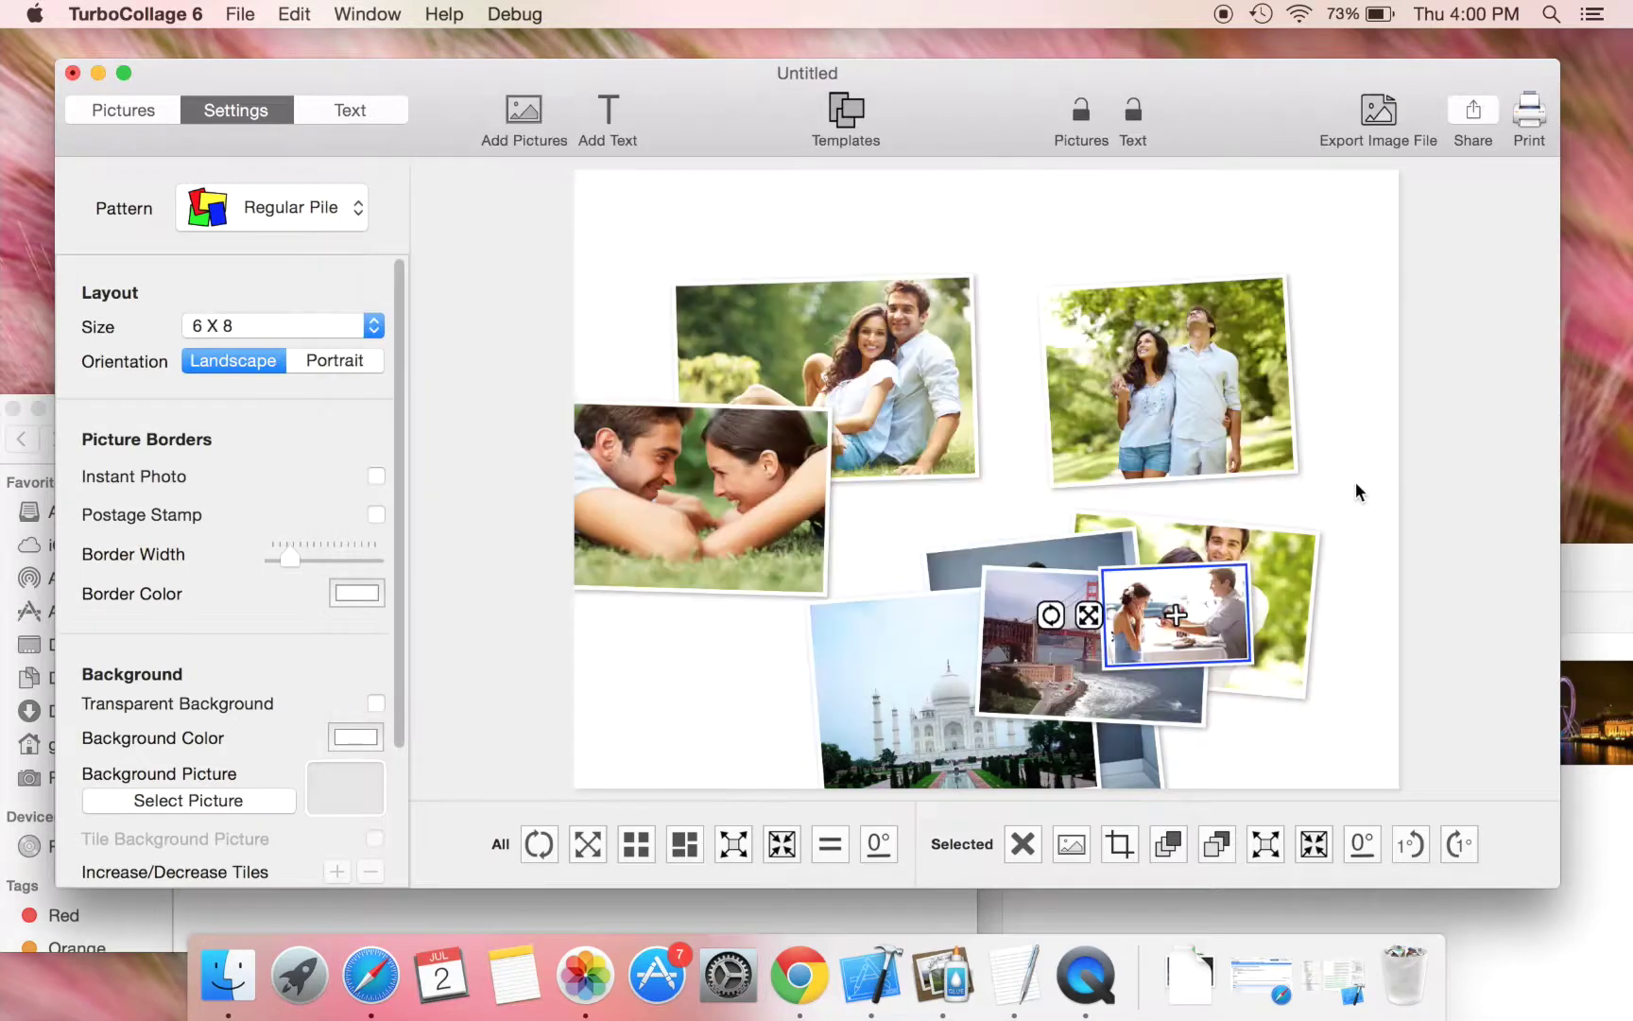